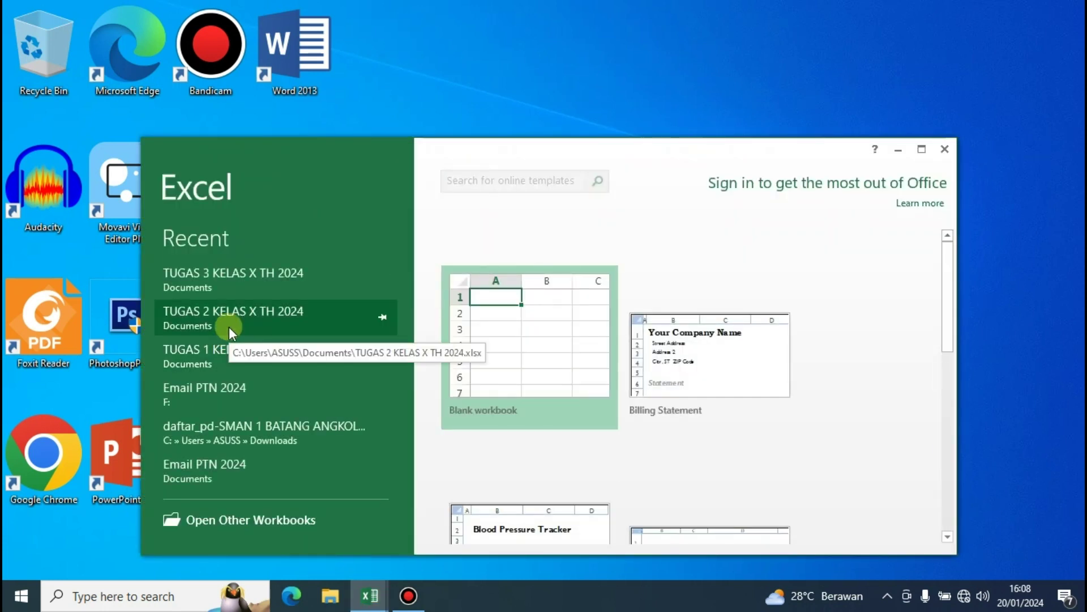
Set aside a new blank workbook and bring up the TUGAS 3 workbook's titles in A1 and A2
{"action": "left_click", "coordinate": [538, 355]}
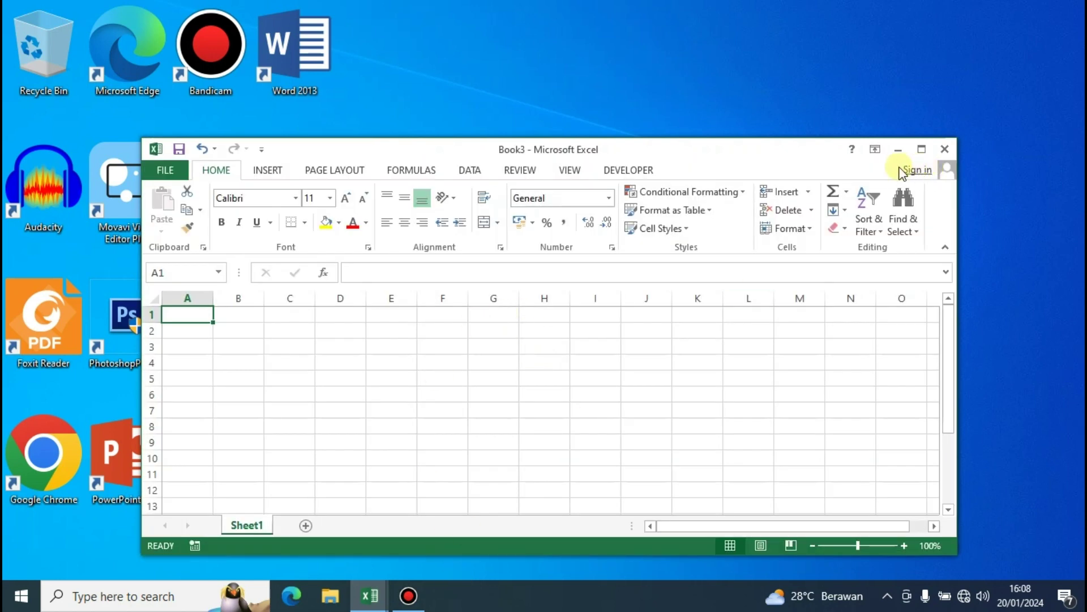
{"action": "left_click", "coordinate": [898, 149]}
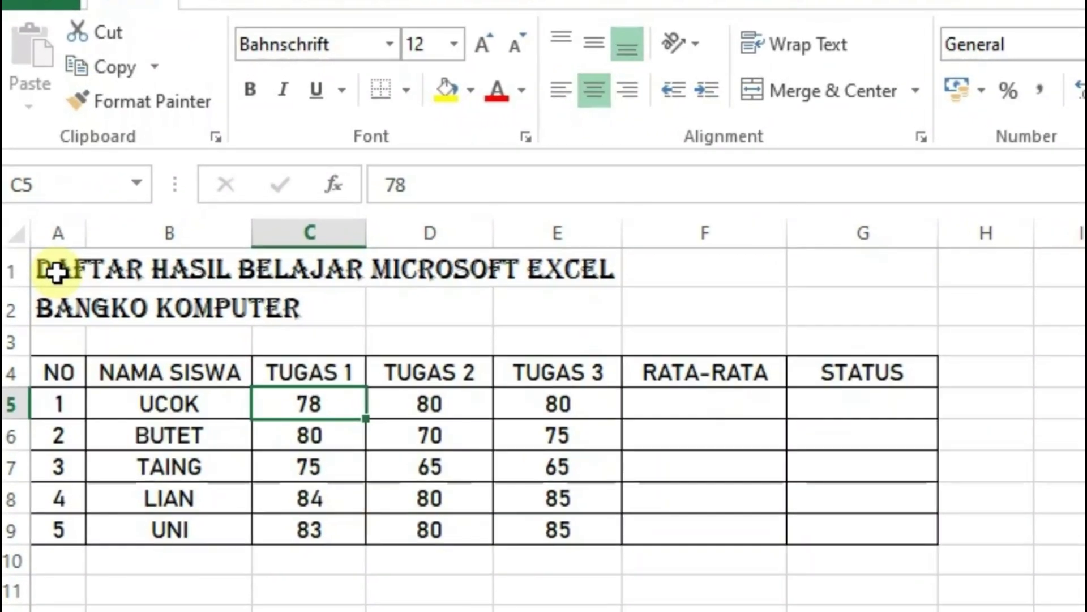
{"action": "left_click", "coordinate": [57, 274]}
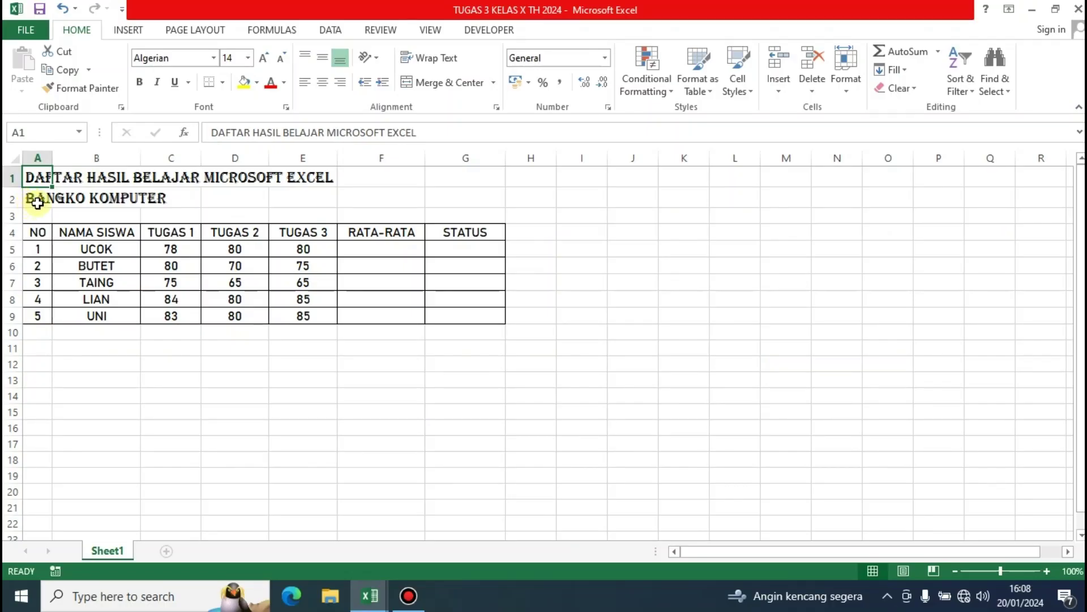
{"action": "left_click", "coordinate": [37, 202]}
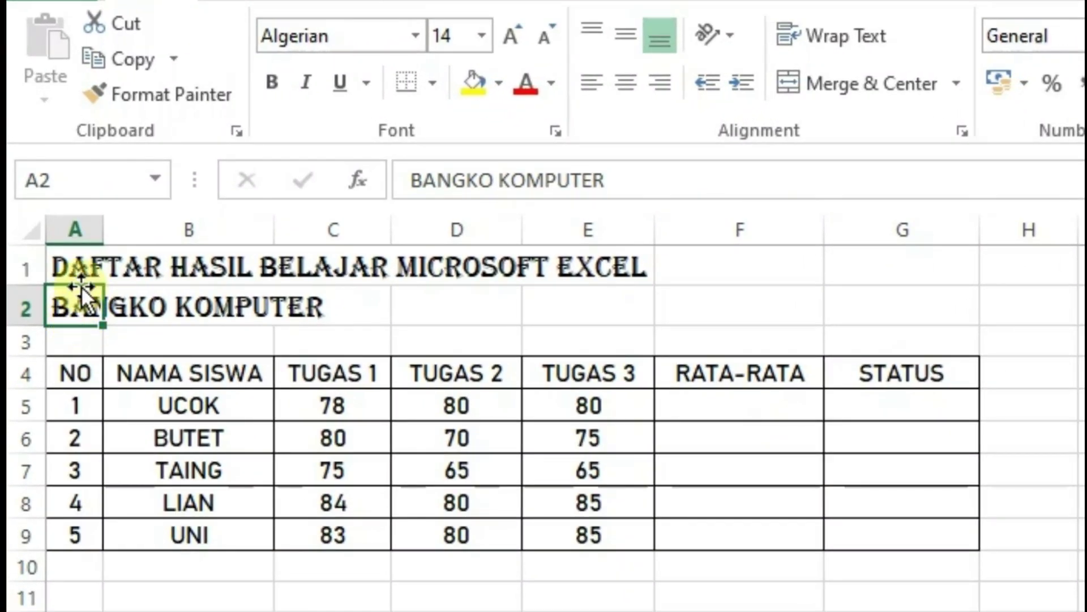
Merge and centre the main title across A1:G1 and the BANGKO KOMPUTER subtitle across A2:G2
{"action": "left_click_drag", "start_coordinate": [83, 271], "coordinate": [952, 244]}
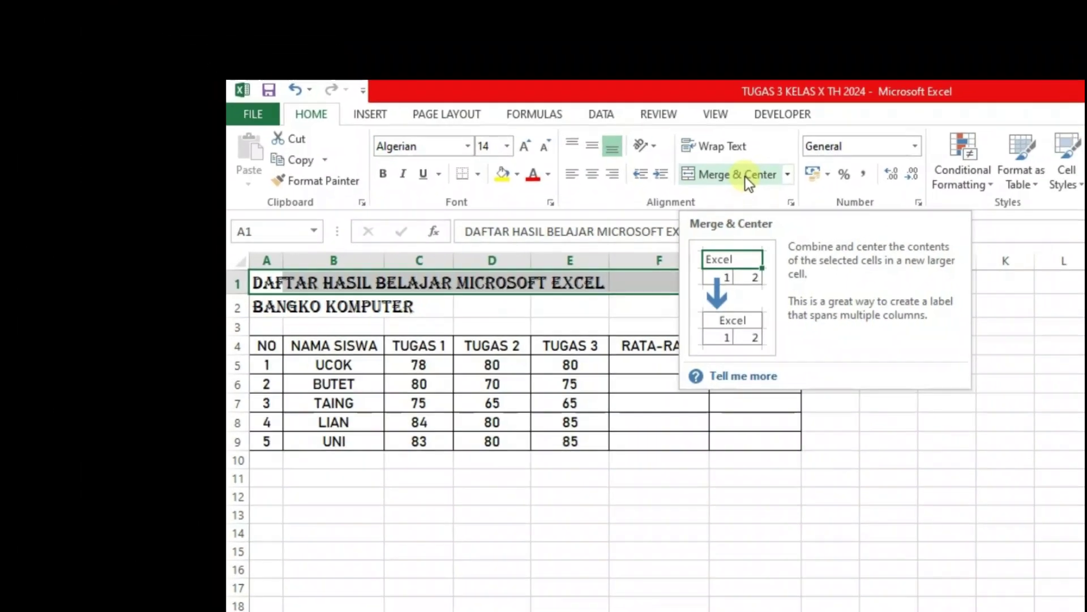
{"action": "left_click", "coordinate": [830, 121]}
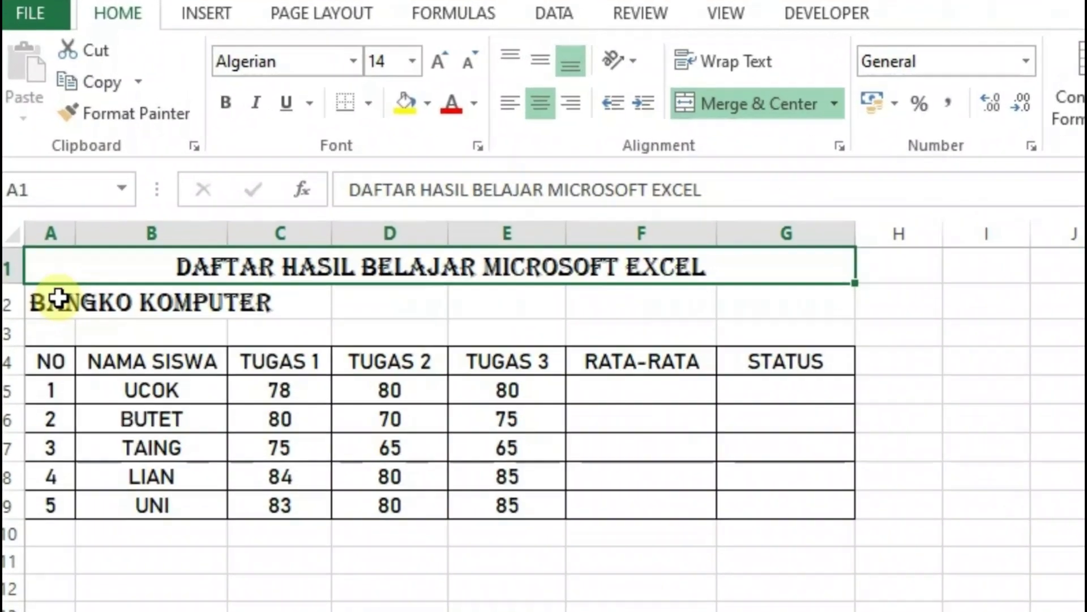
{"action": "left_click_drag", "start_coordinate": [50, 243], "coordinate": [597, 243]}
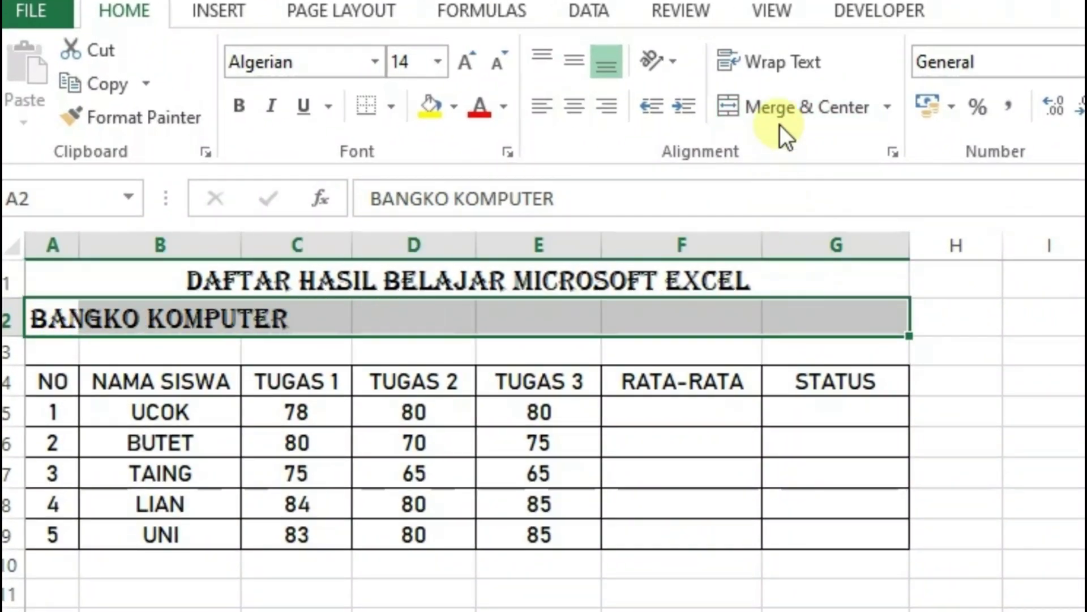
{"action": "left_click", "coordinate": [807, 108]}
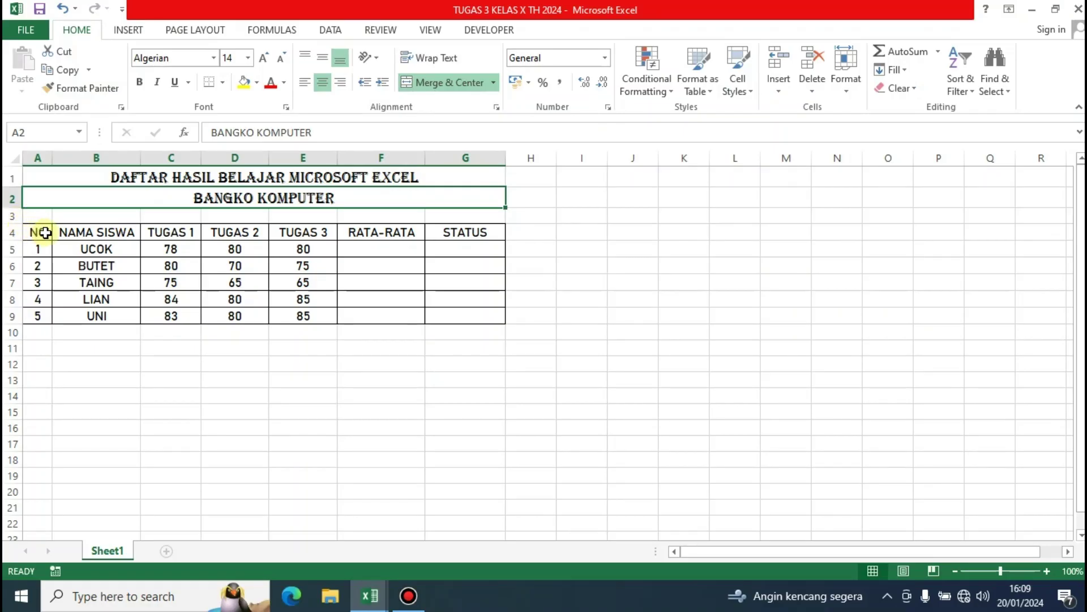
{"action": "left_click", "coordinate": [45, 233]}
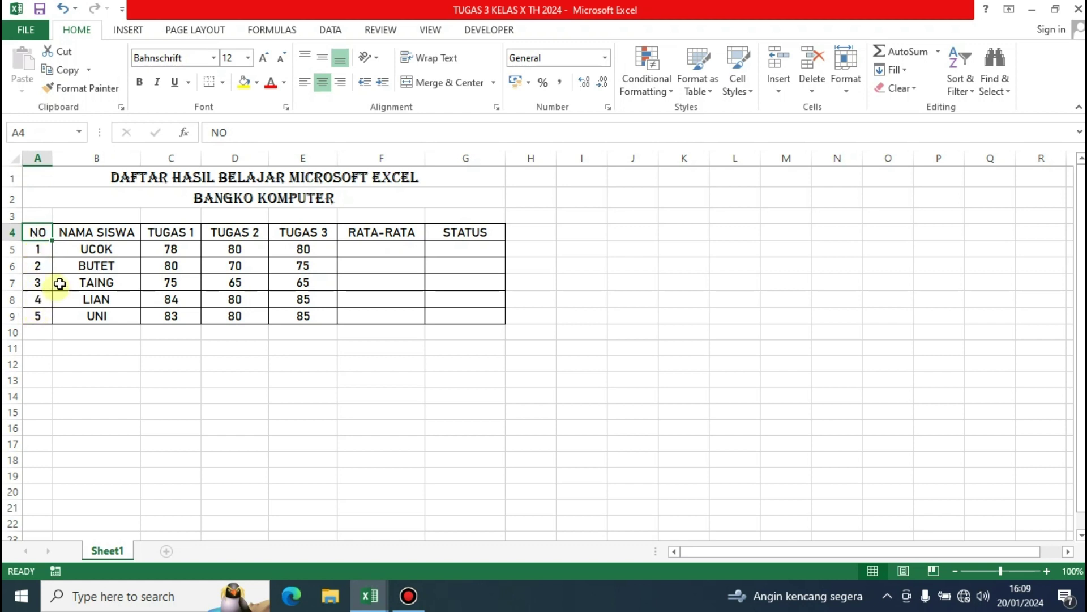
{"action": "left_click", "coordinate": [115, 234]}
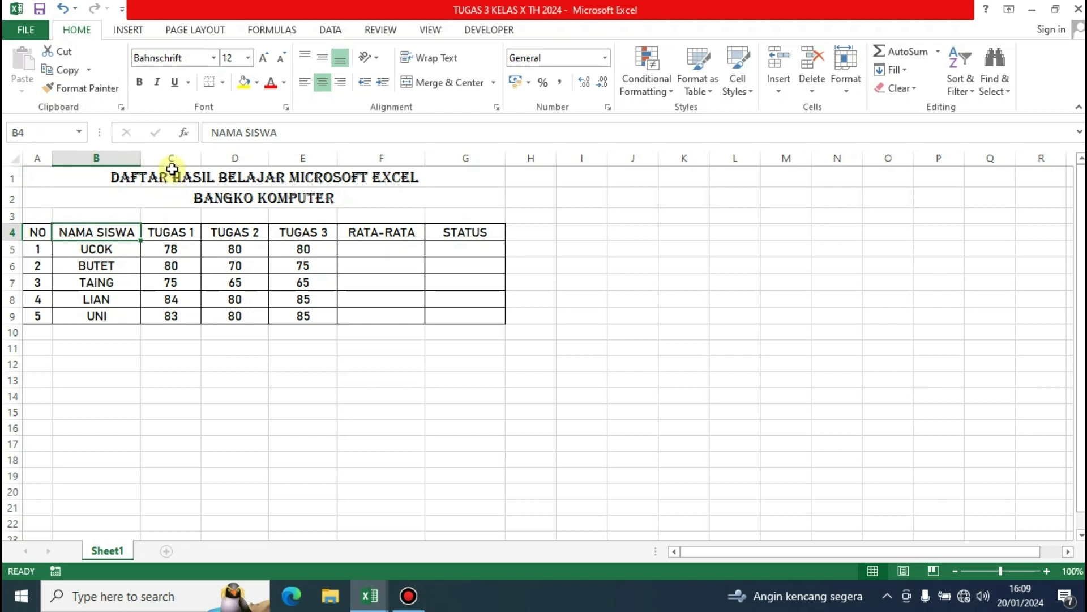
{"action": "left_click", "coordinate": [181, 234]}
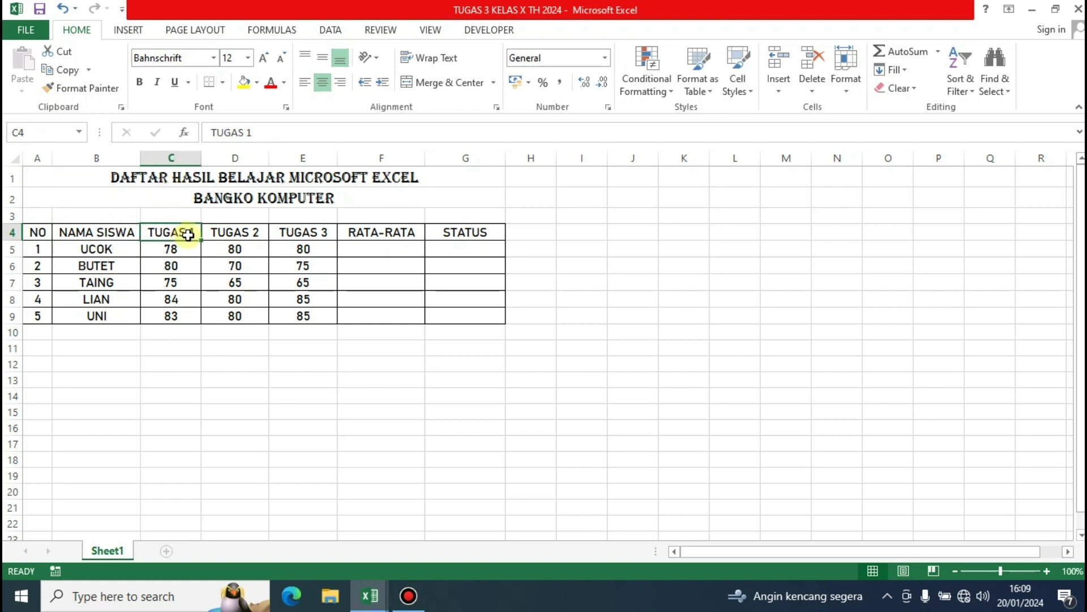
{"action": "left_click", "coordinate": [249, 230]}
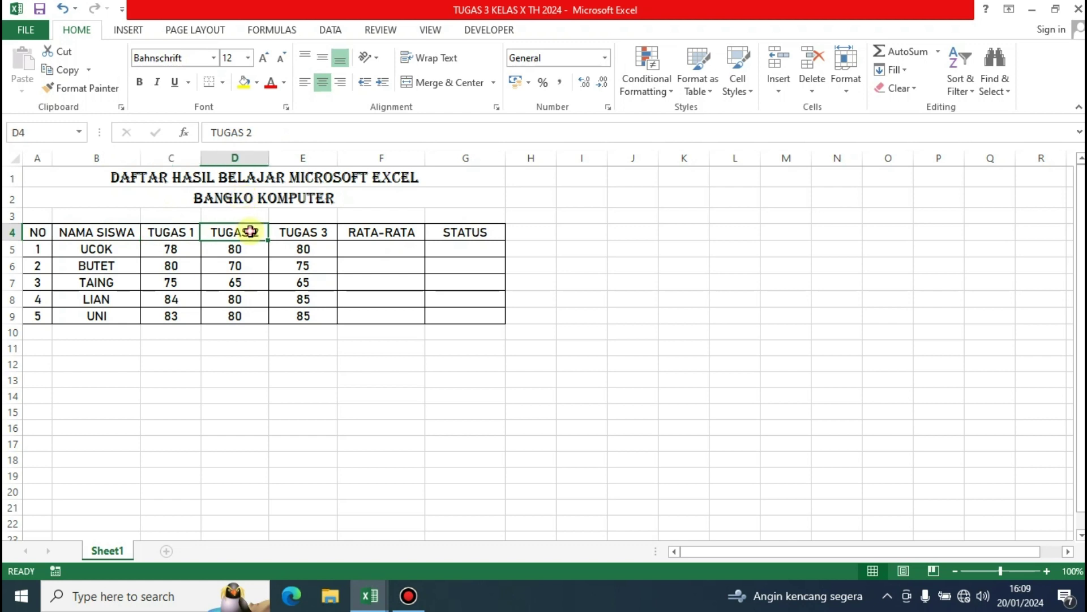
{"action": "left_click", "coordinate": [315, 234]}
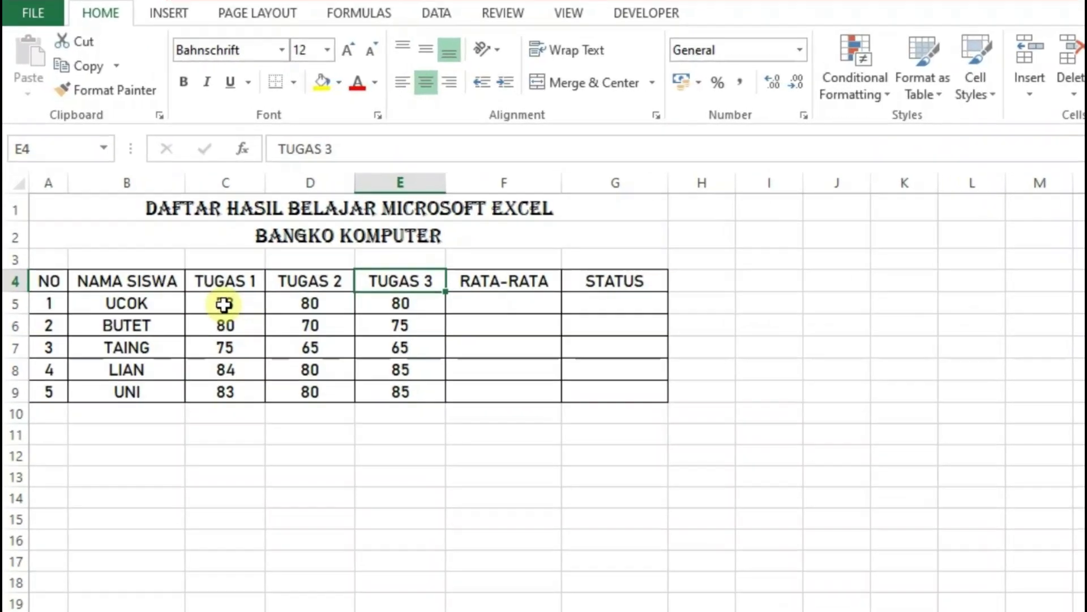
{"action": "left_click_drag", "start_coordinate": [224, 304], "coordinate": [403, 396]}
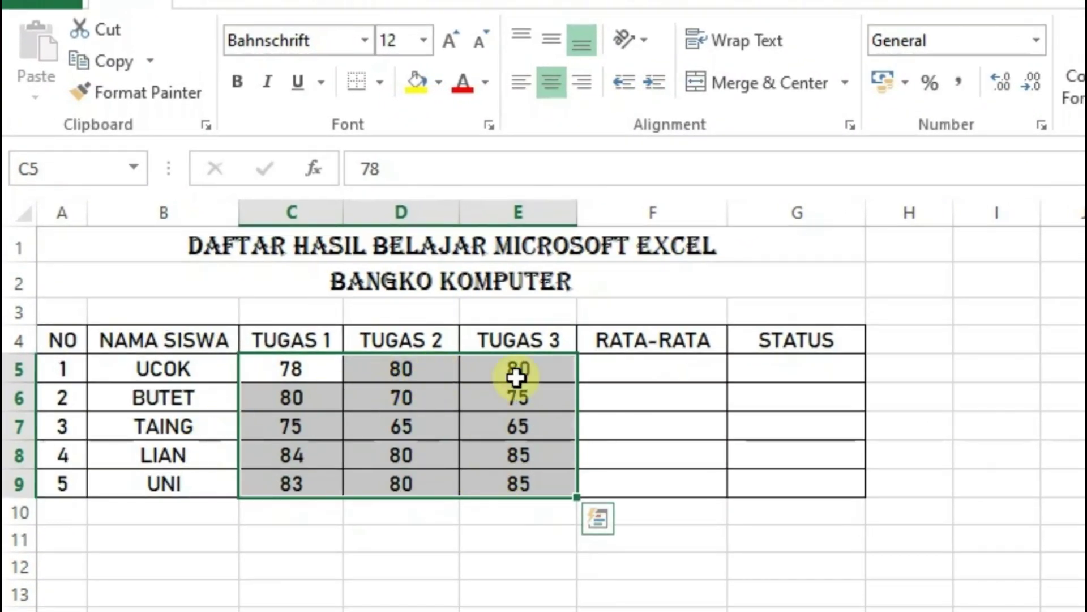
{"action": "left_click", "coordinate": [629, 369]}
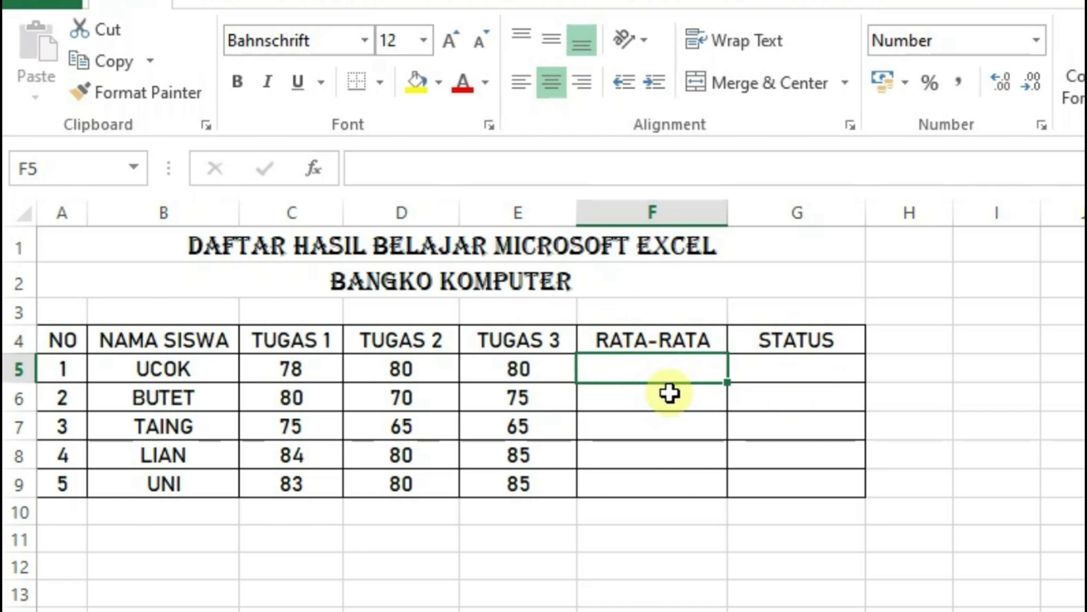
Enter =average(C5:E5) in F5 so the first student's average shows 79,33
{"action": "type", "text": "="}
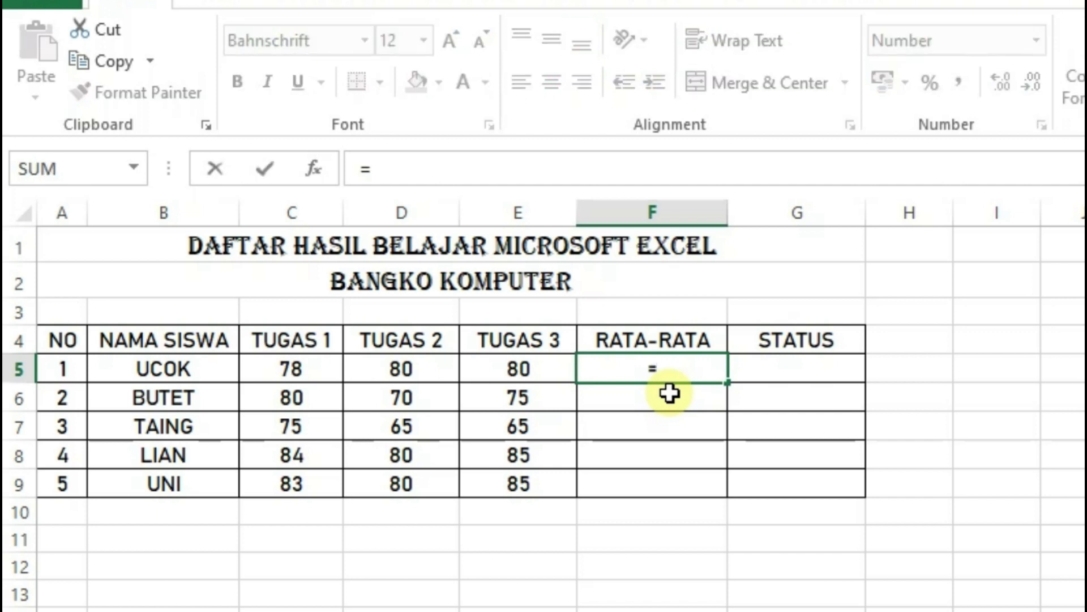
{"action": "type", "text": "ave"}
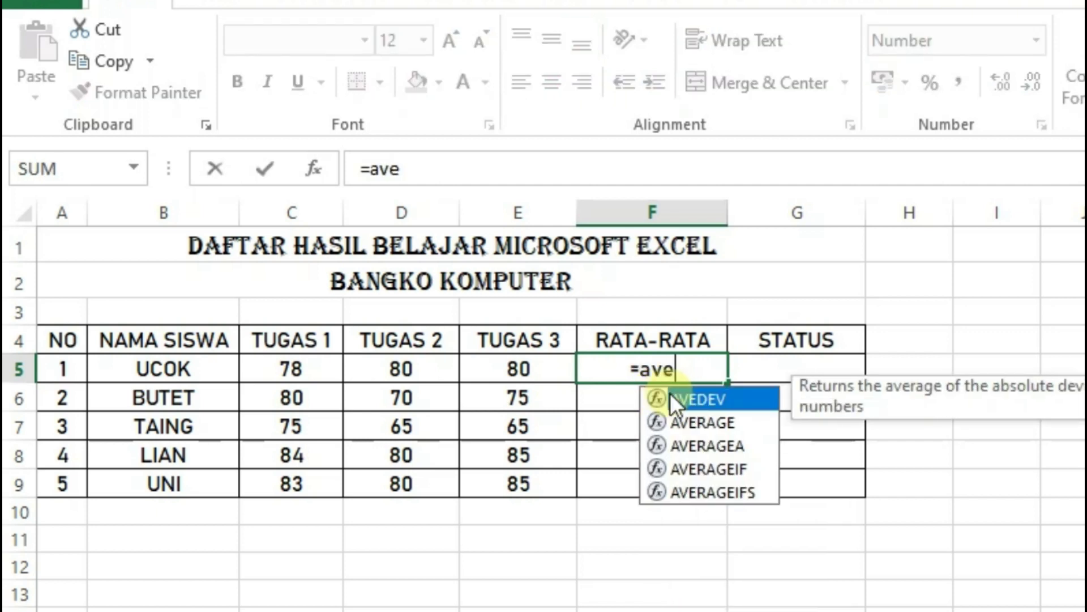
{"action": "type", "text": "rage"}
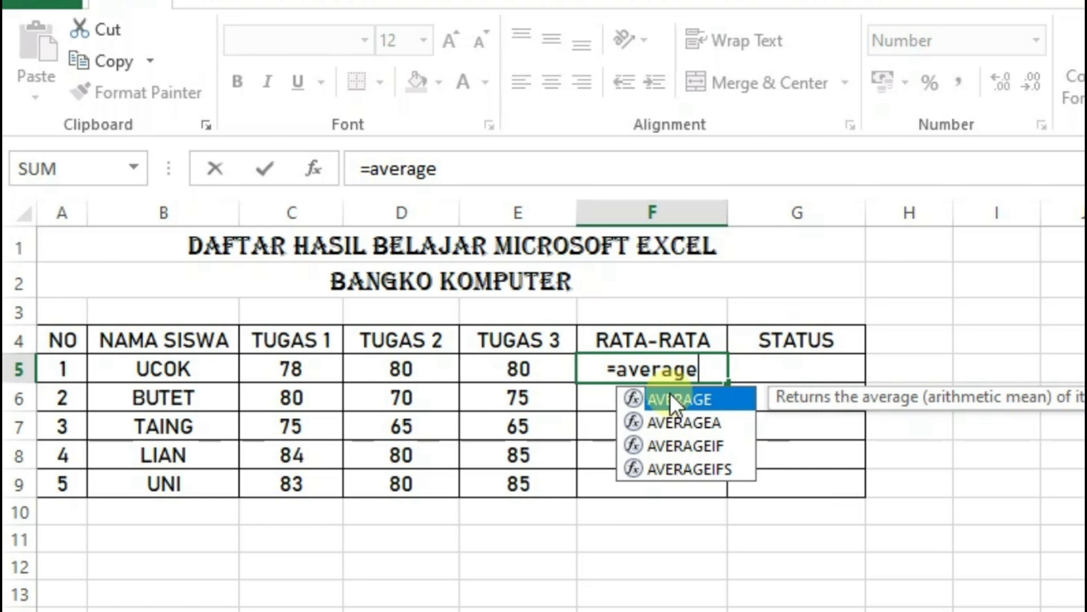
{"action": "type", "text": "("}
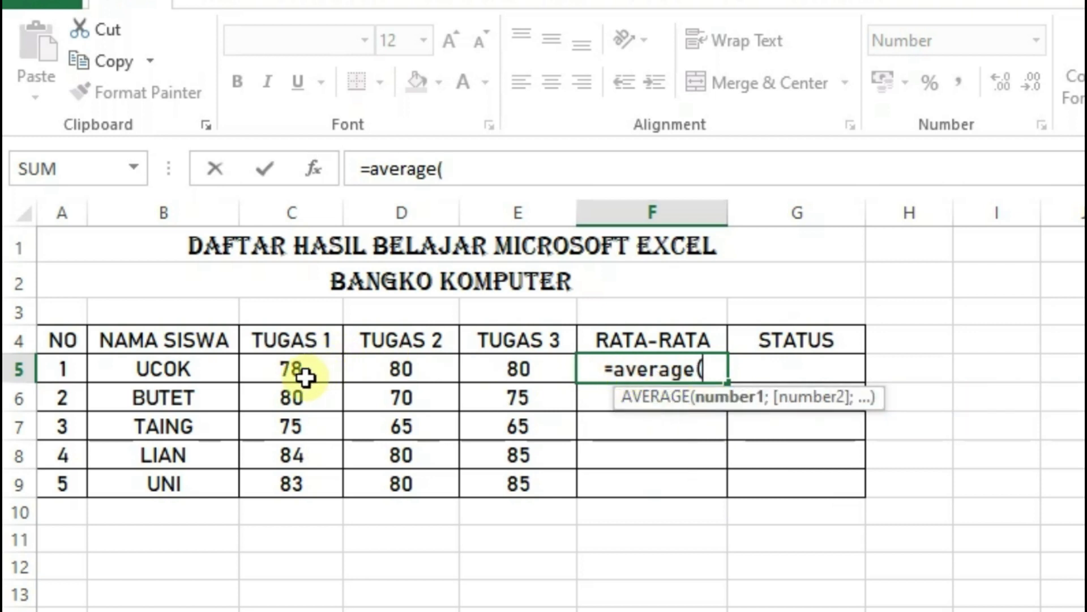
{"action": "left_click_drag", "start_coordinate": [306, 376], "coordinate": [519, 369]}
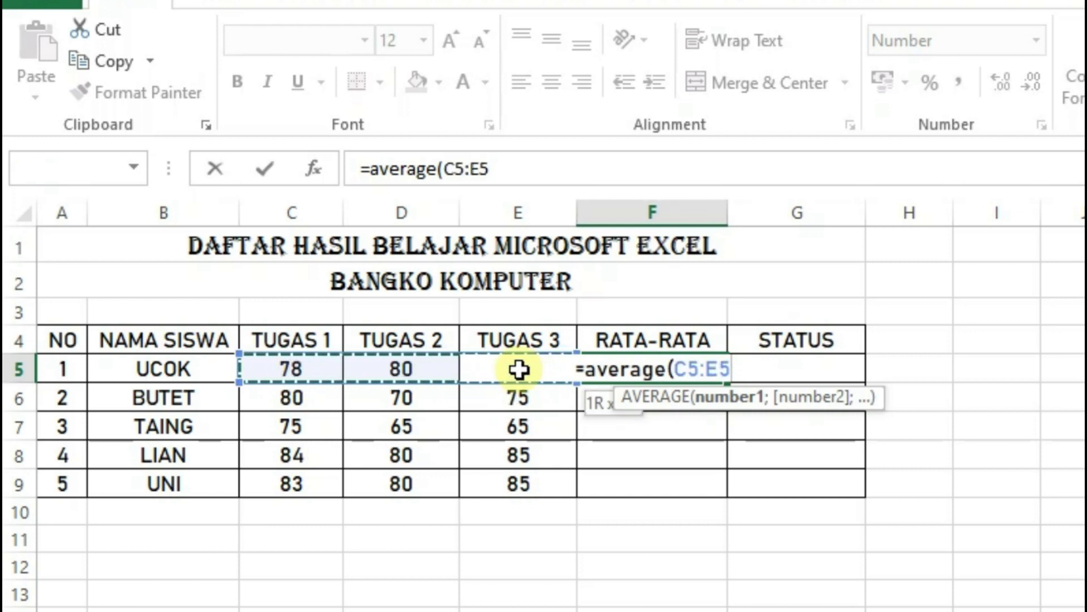
{"action": "left_click_drag", "start_coordinate": [518, 369], "coordinate": [522, 371]}
{"action": "type", "text": ")"}
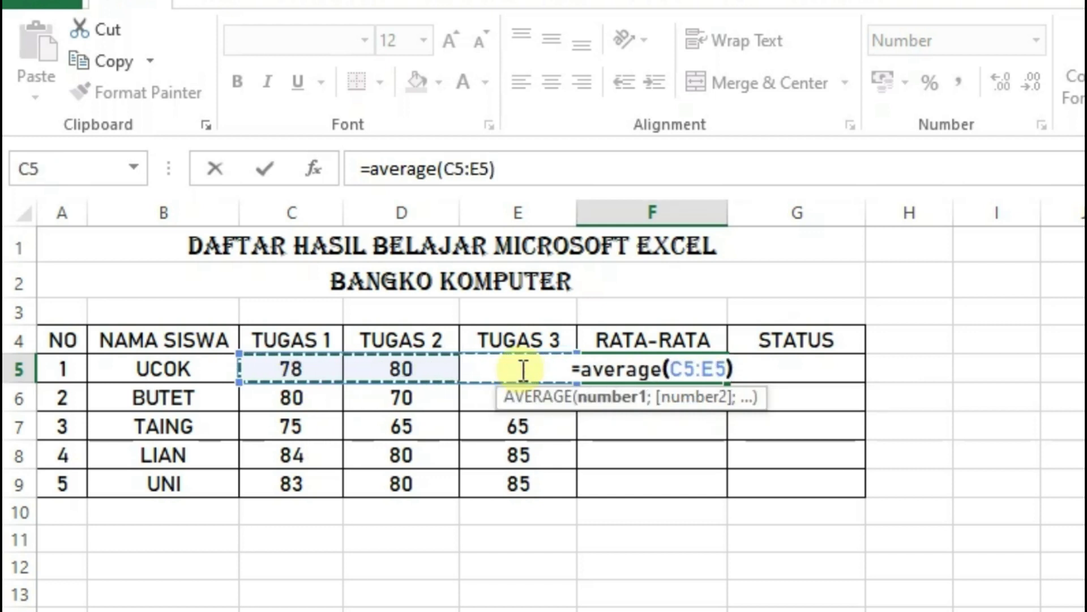
{"action": "key", "text": "Return"}
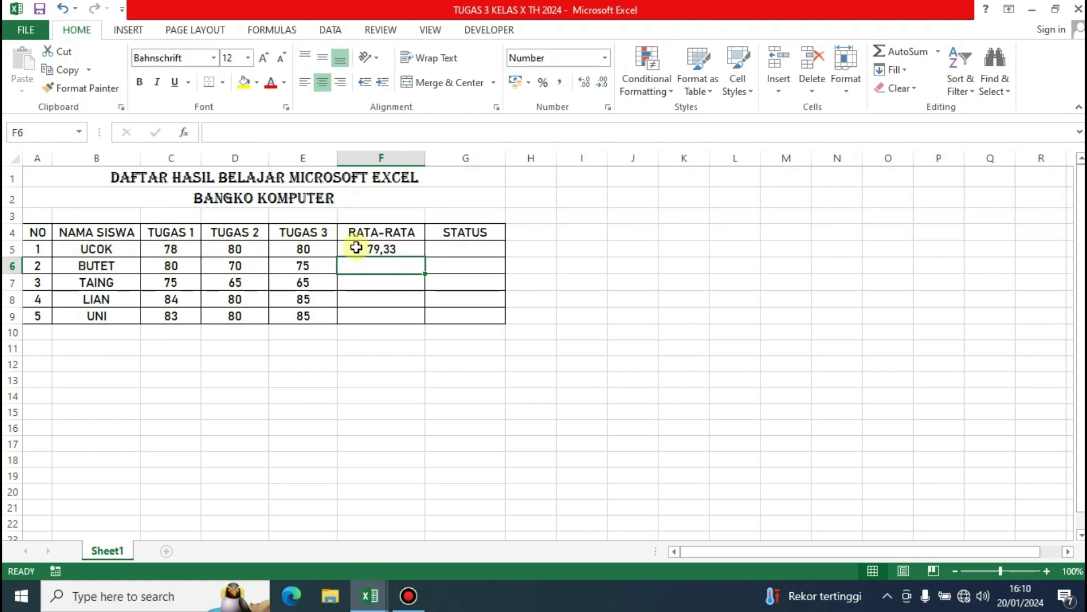
Fill F5's AVERAGE formula down to F9, giving 75,00, 68,33, 83,00 and 82,67
{"action": "left_click", "coordinate": [381, 252]}
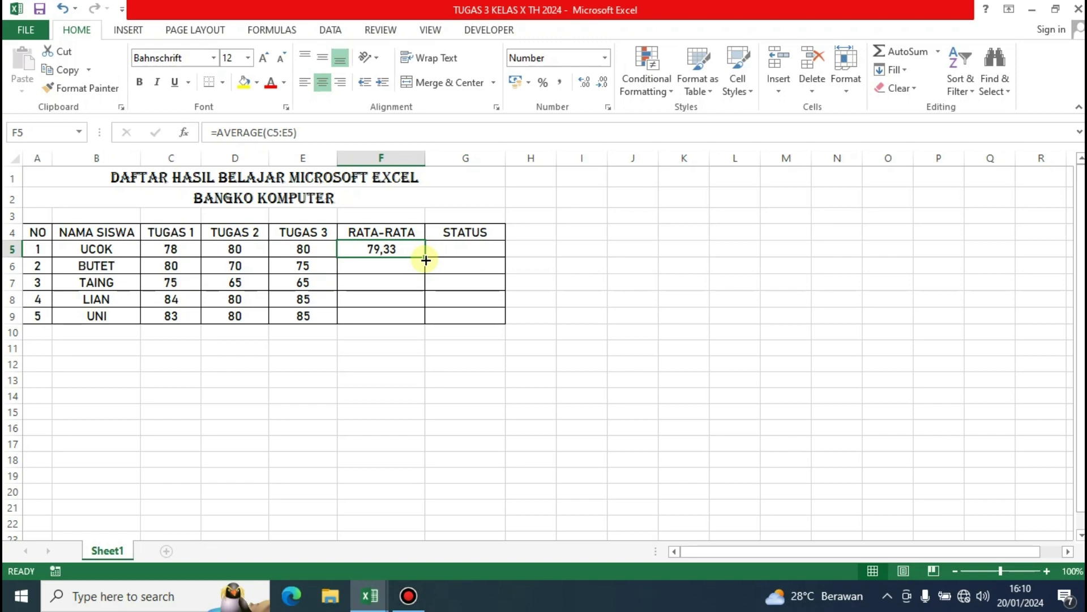
{"action": "left_click_drag", "start_coordinate": [426, 260], "coordinate": [426, 300]}
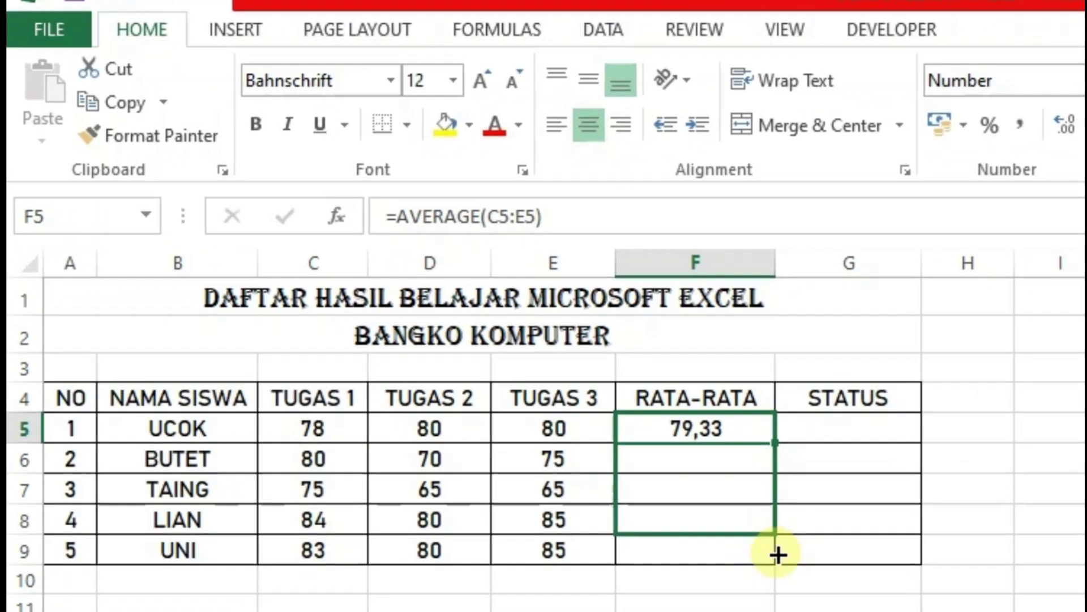
{"action": "left_click_drag", "start_coordinate": [685, 465], "coordinate": [793, 569]}
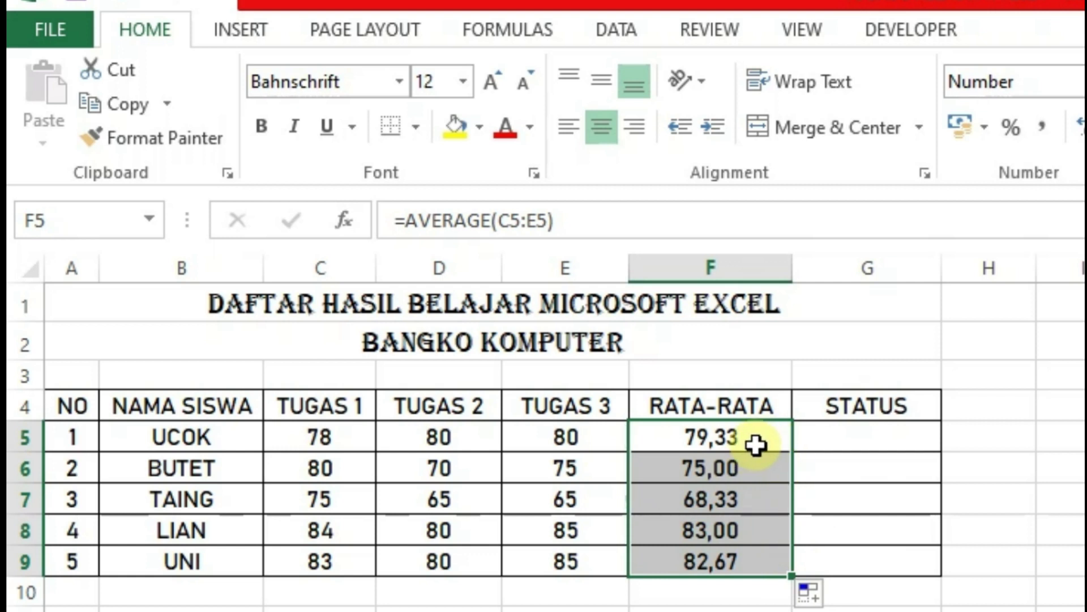
{"action": "left_click", "coordinate": [757, 475]}
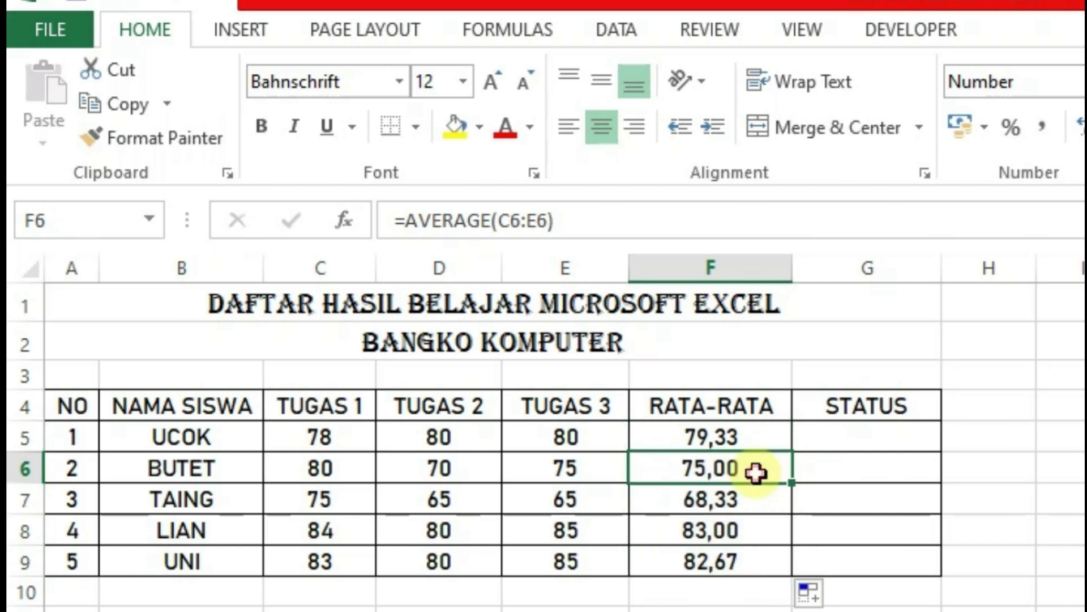
{"action": "left_click", "coordinate": [744, 437]}
{"action": "left_click", "coordinate": [749, 561]}
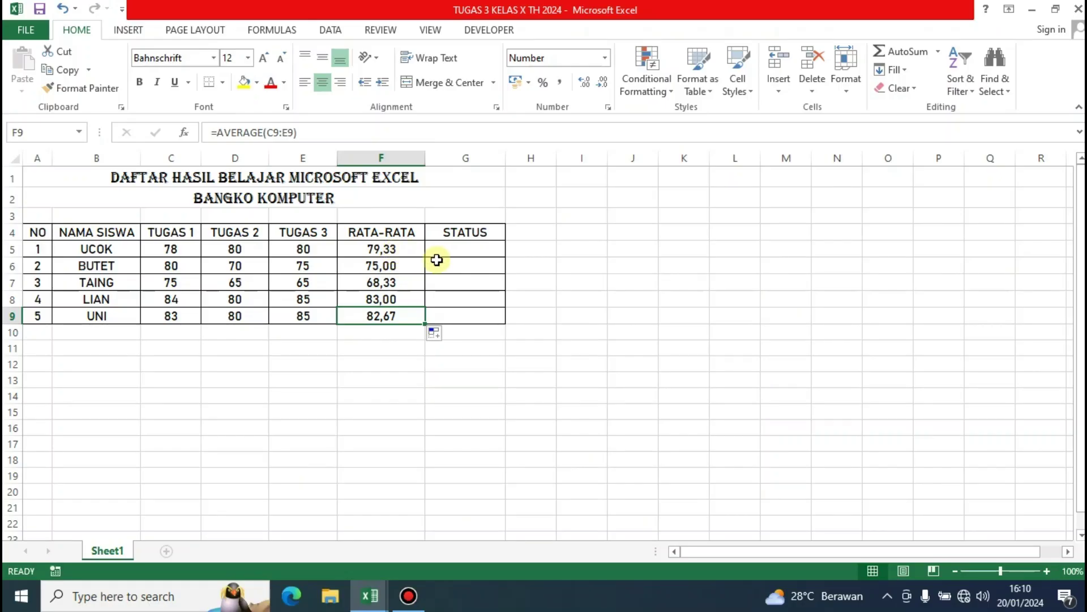
{"action": "left_click", "coordinate": [456, 251]}
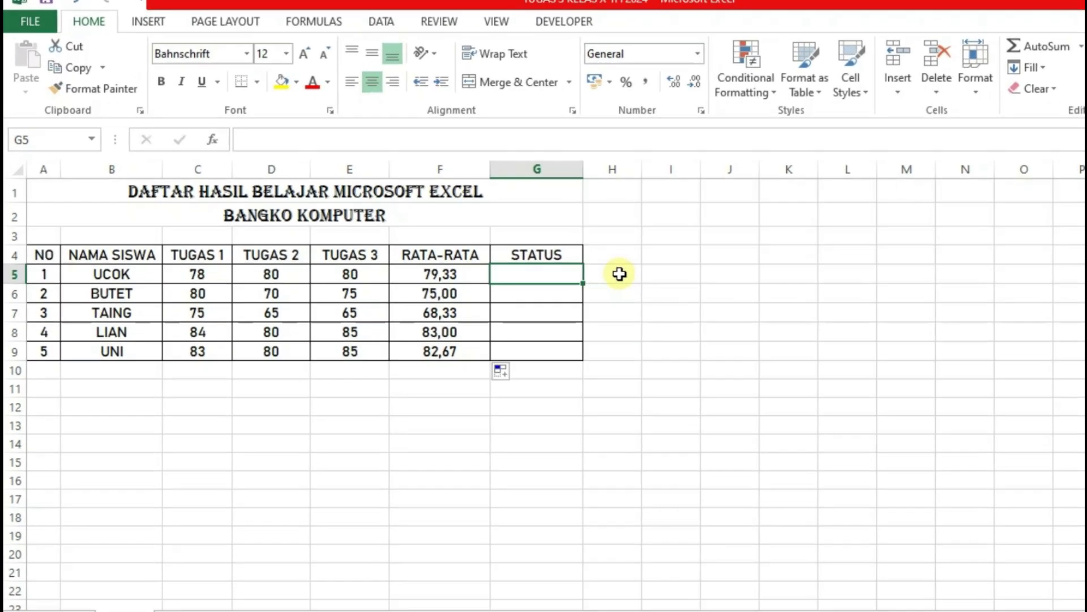
Start UCOK's STATUS formula in G5 as =if(F5>= to test the average
{"action": "type", "text": "="}
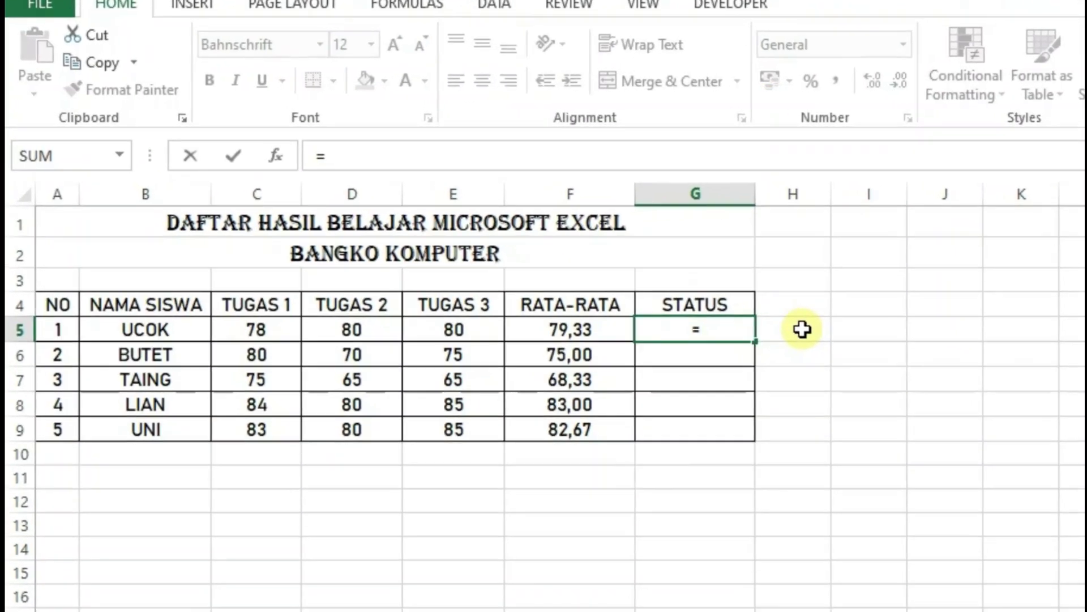
{"action": "type", "text": "i"}
{"action": "type", "text": "f"}
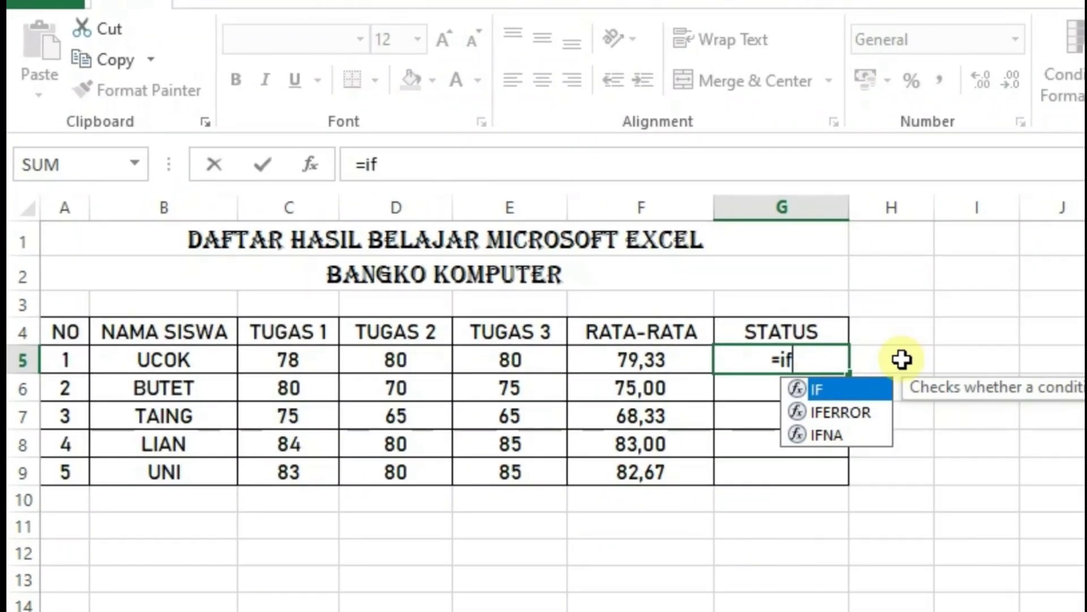
{"action": "type", "text": "("}
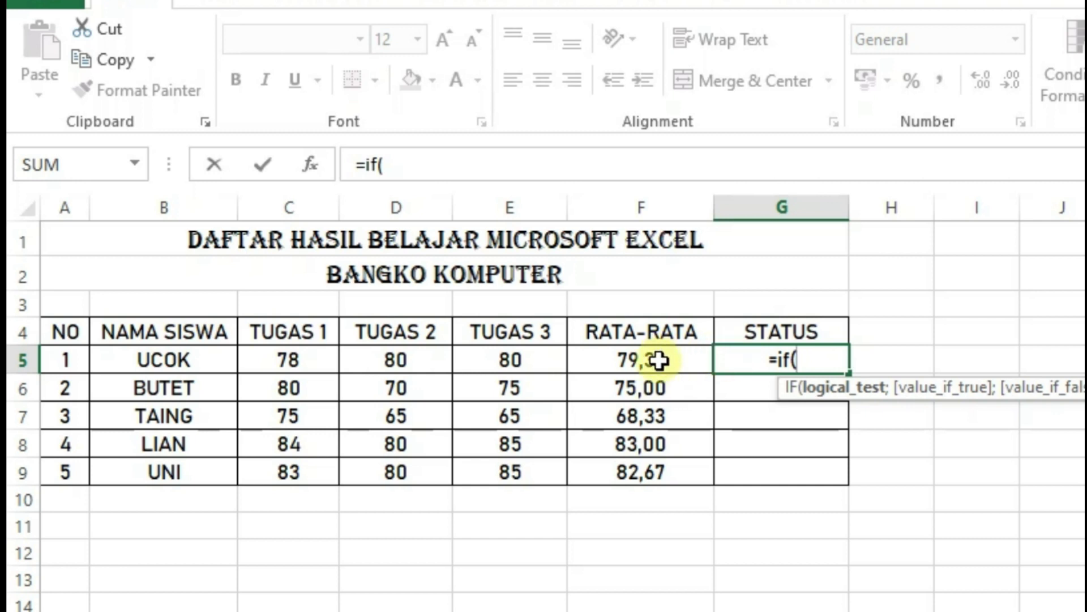
{"action": "left_click", "coordinate": [659, 361]}
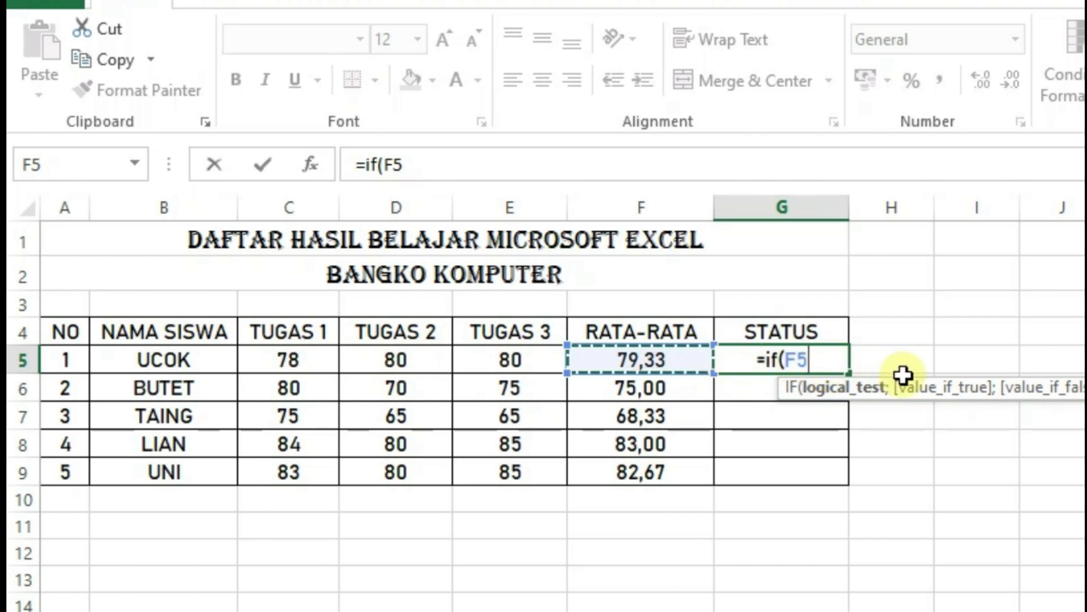
{"action": "type", "text": ">="}
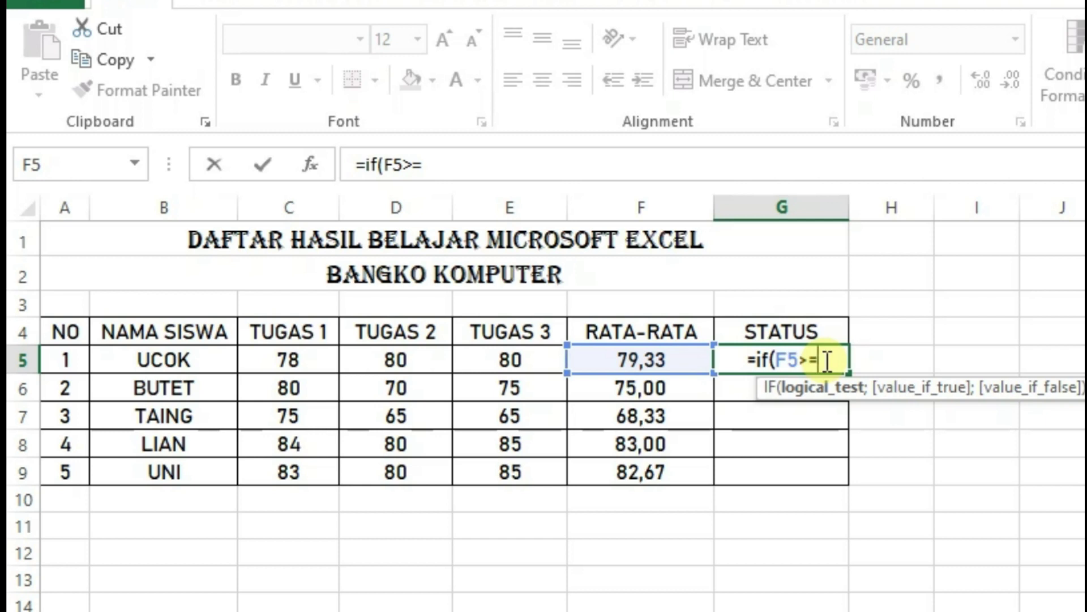
Extend G5 to =if(F5>=70;"lulus";" so averages of 70 or more return lulus
{"action": "type", "text": "7"}
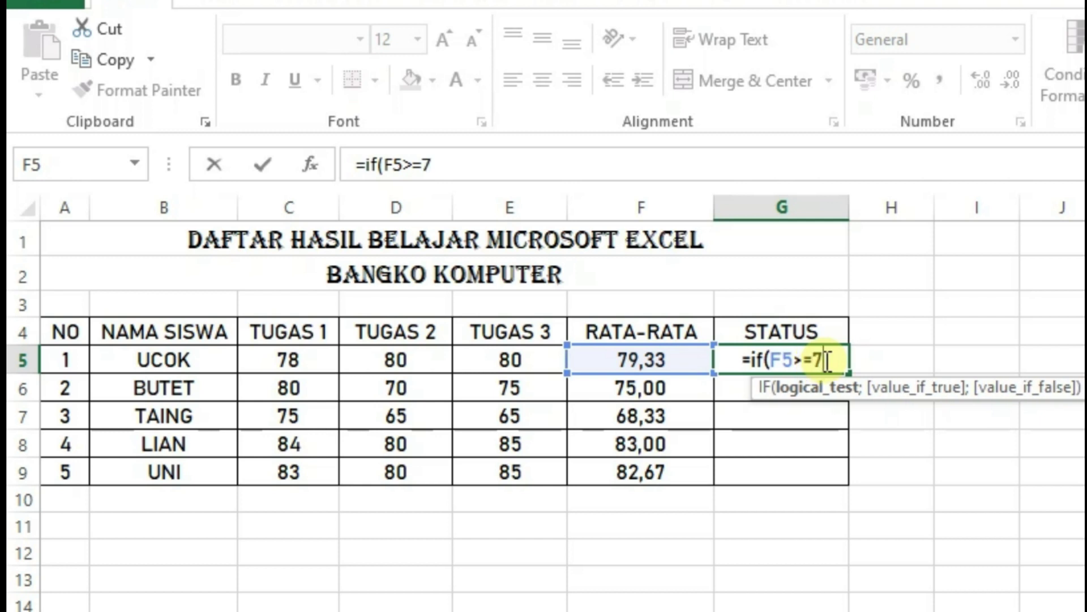
{"action": "type", "text": "0"}
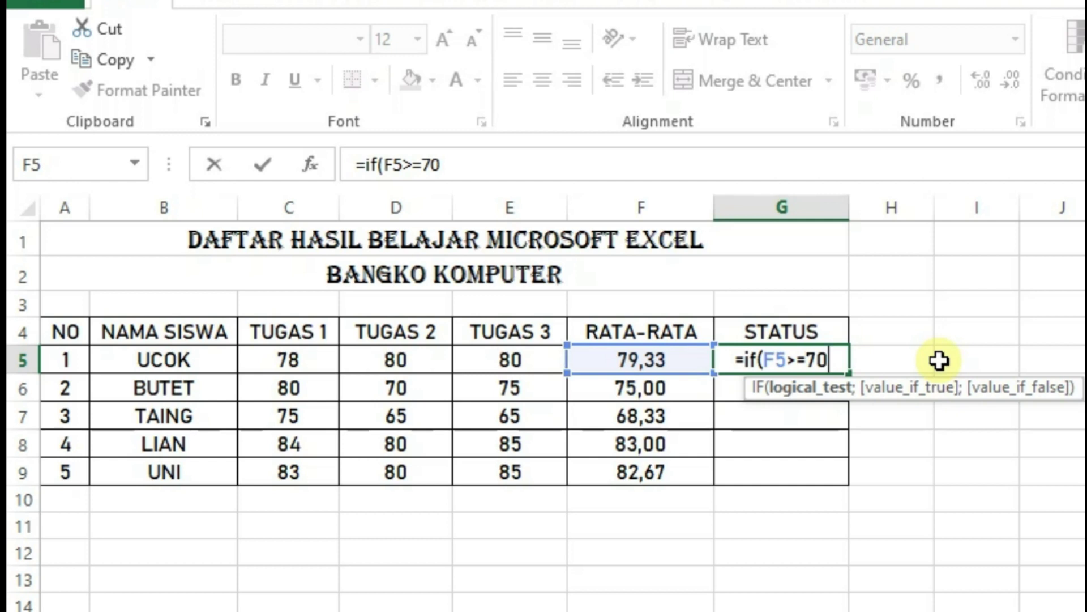
{"action": "type", "text": ";"}
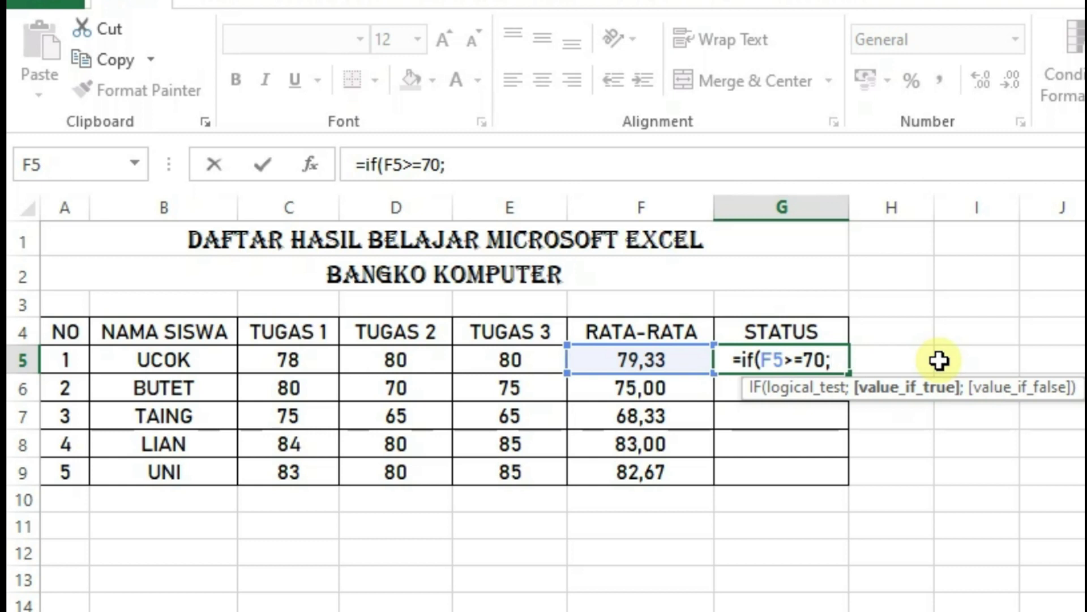
{"action": "type", "text": "\""}
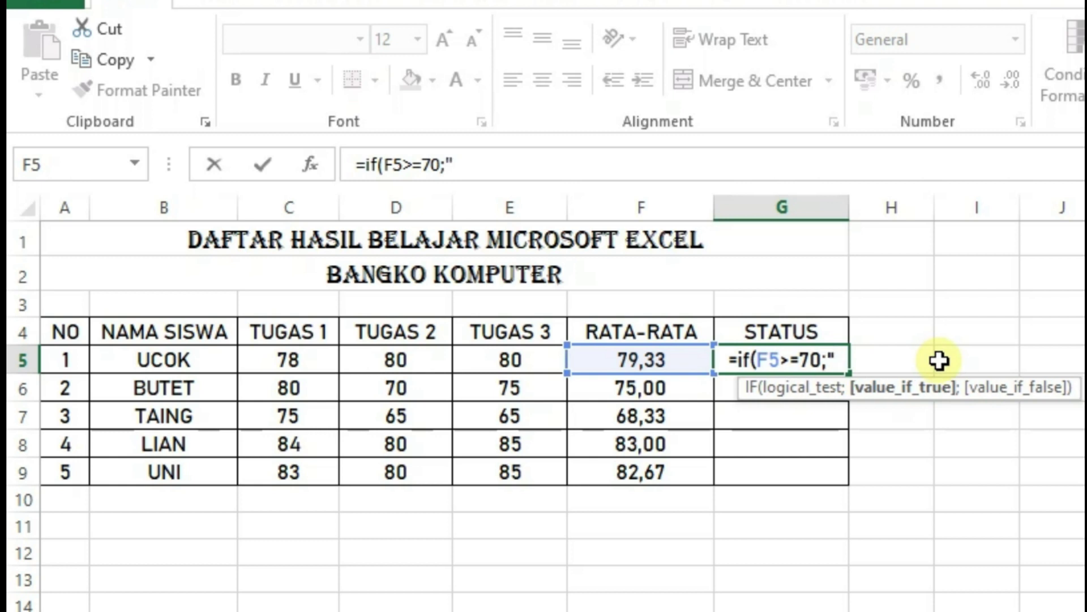
{"action": "type", "text": "lulu"}
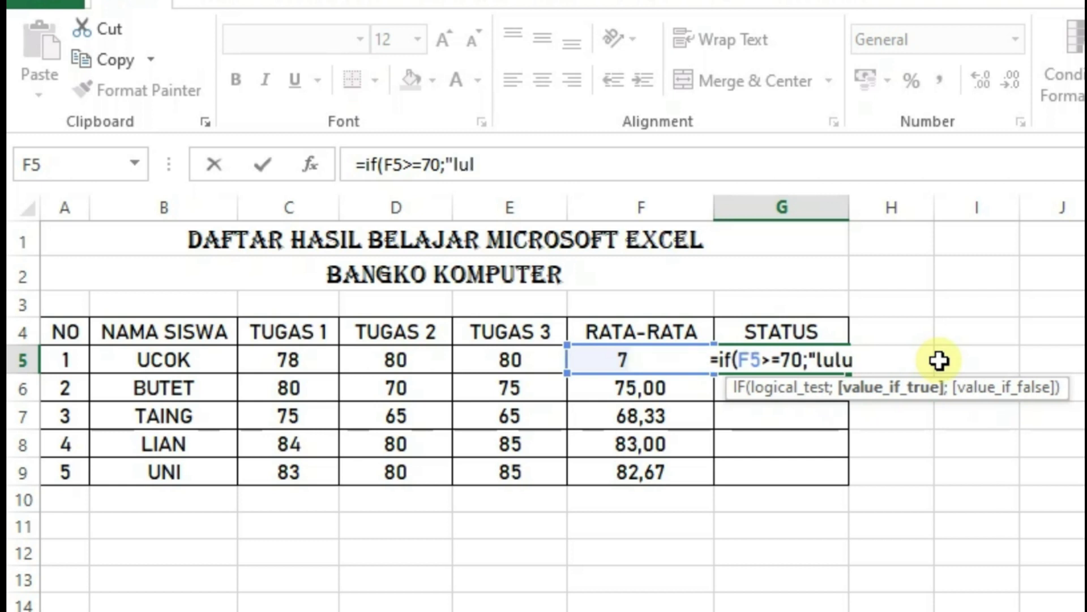
{"action": "type", "text": "s"}
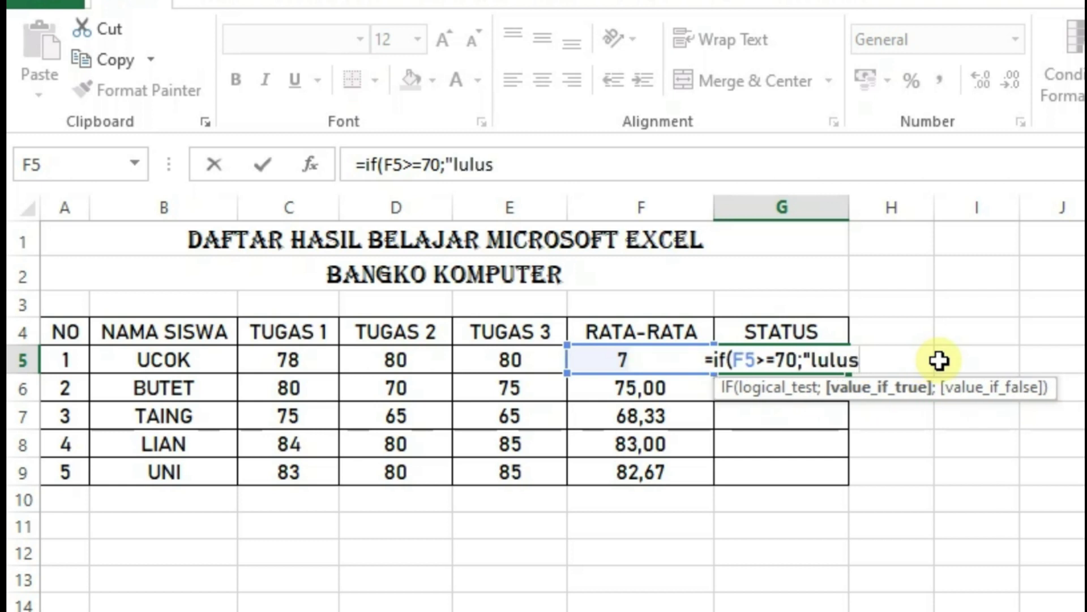
{"action": "type", "text": "\""}
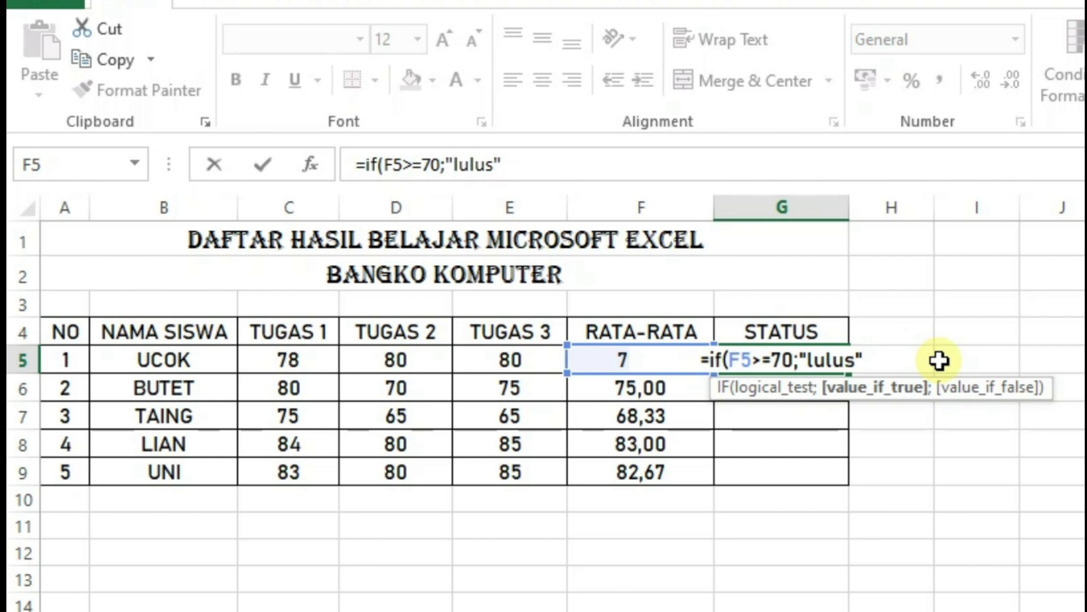
{"action": "type", "text": ";"}
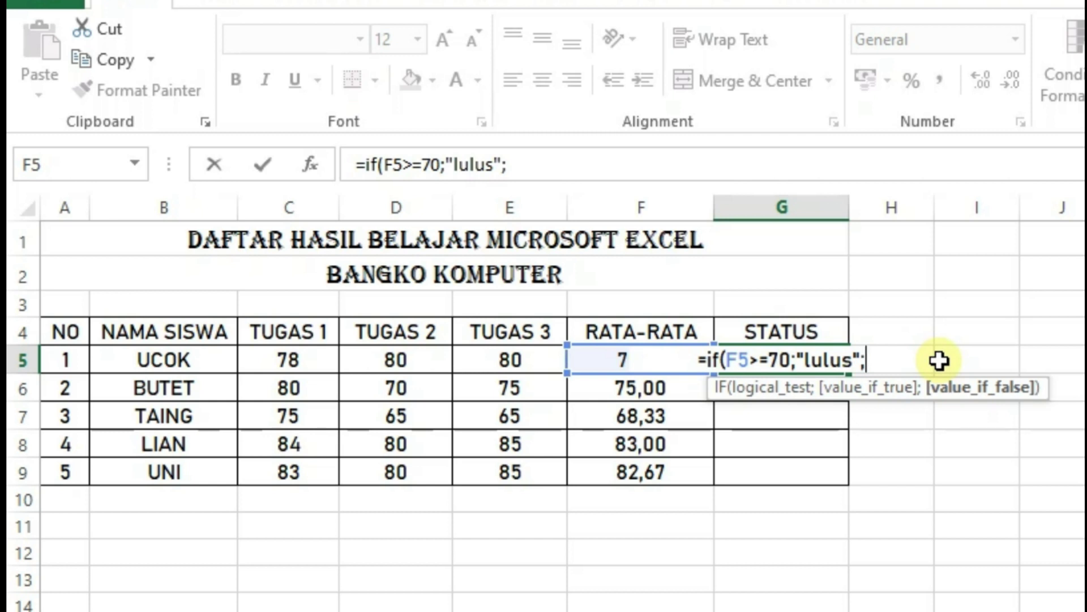
{"action": "type", "text": "\""}
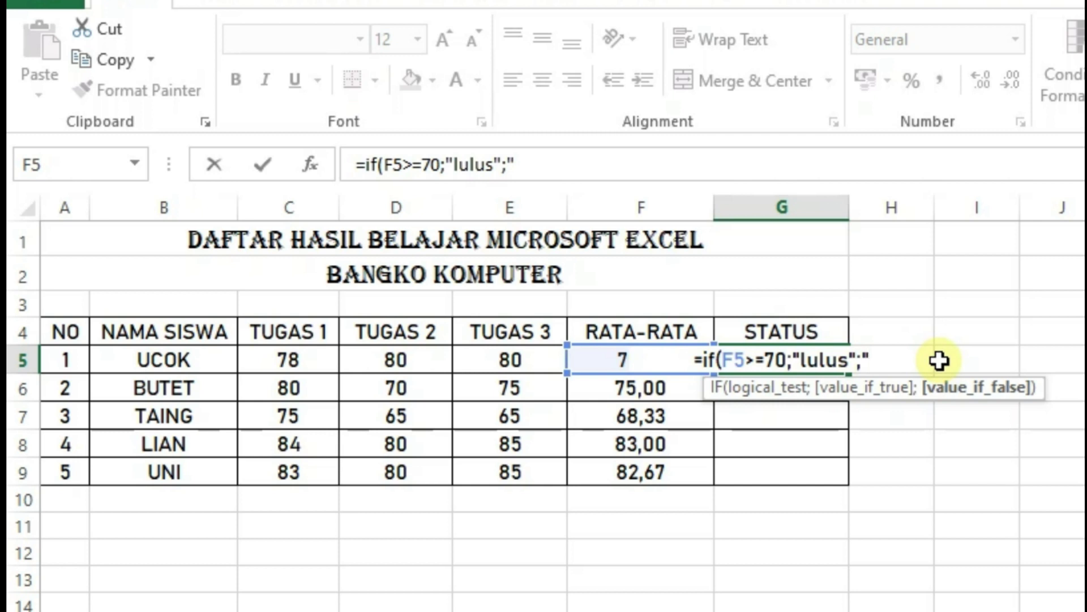
Add "Mengulang" as the false value and close the IF function in G5
{"action": "type", "text": "Mengulang"}
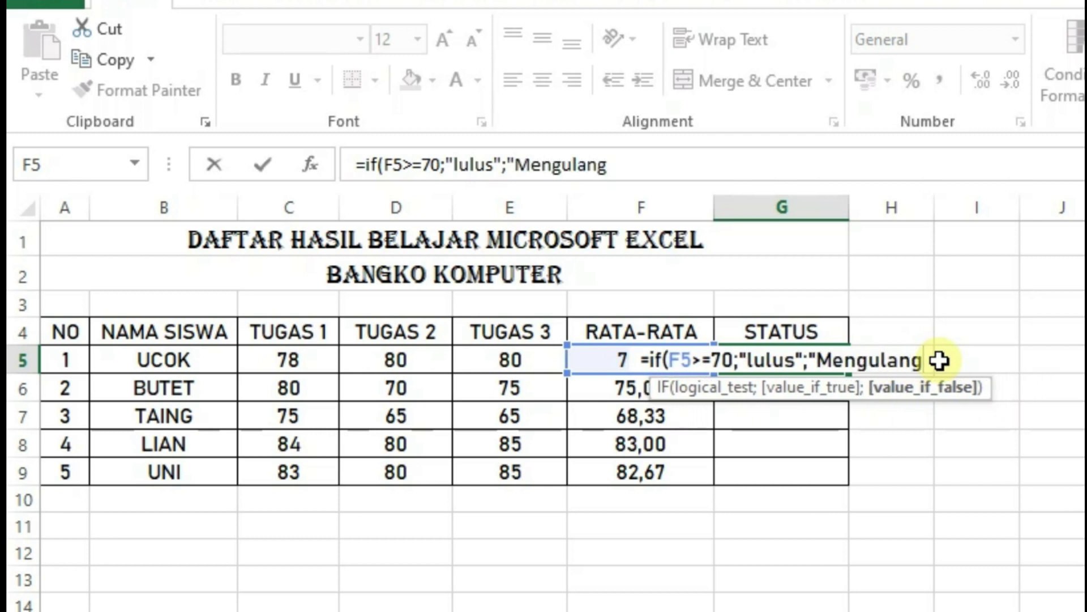
{"action": "type", "text": "\""}
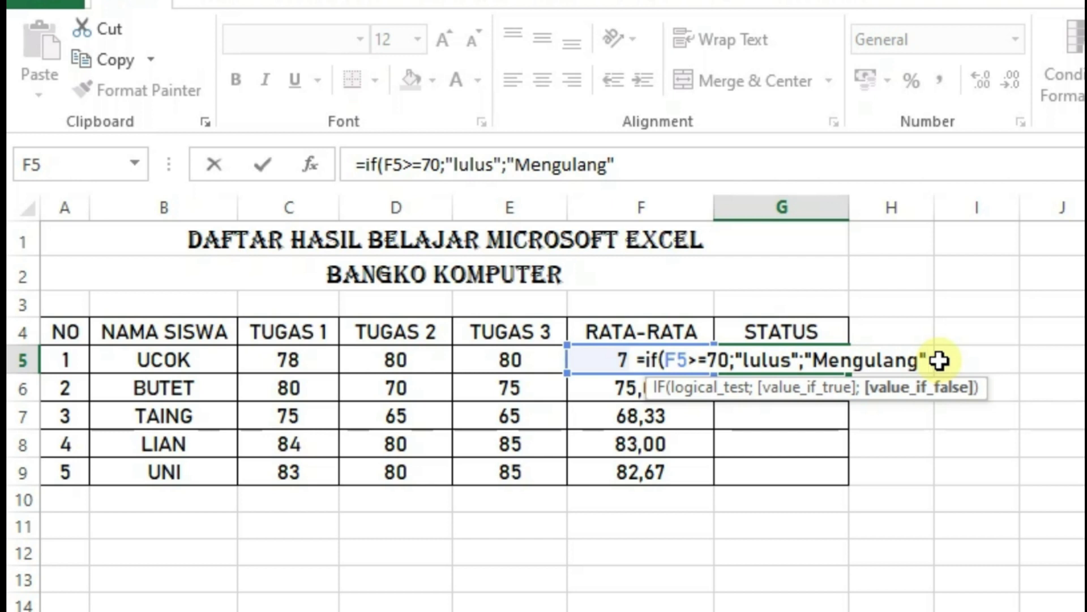
{"action": "type", "text": ")"}
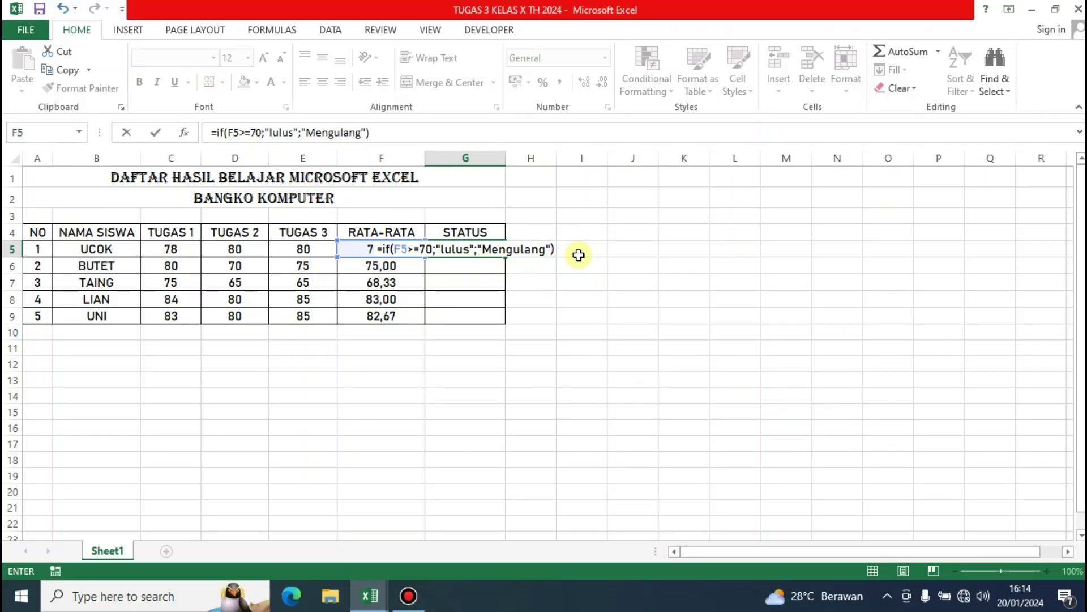
Commit =IF(F5>=70;"lulus";"Mengulang") in G5, showing lulus for UCOK
{"action": "key", "text": "Return"}
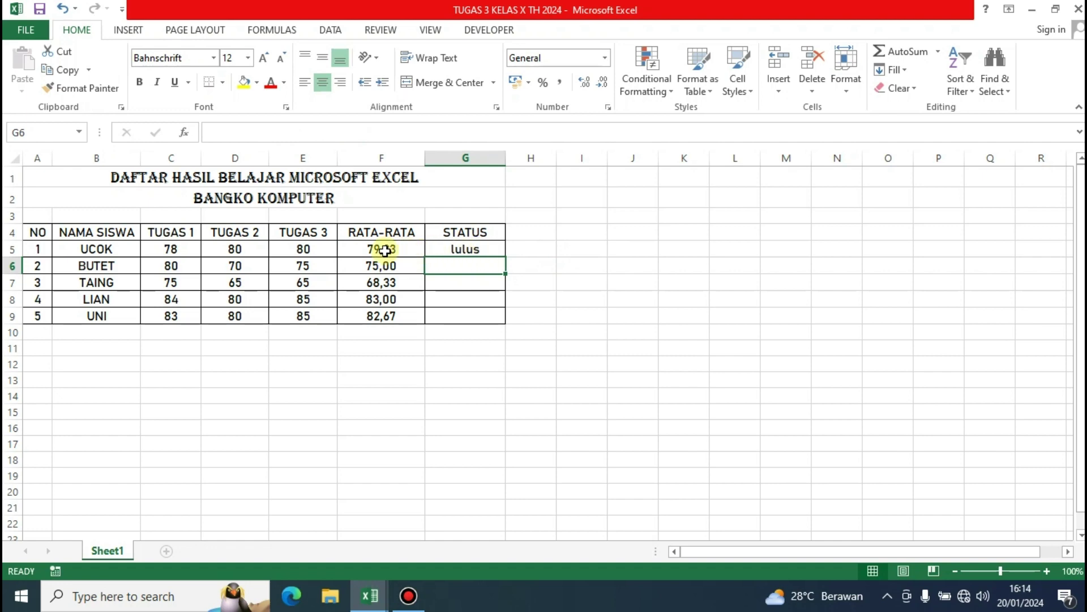
{"action": "left_click", "coordinate": [385, 251]}
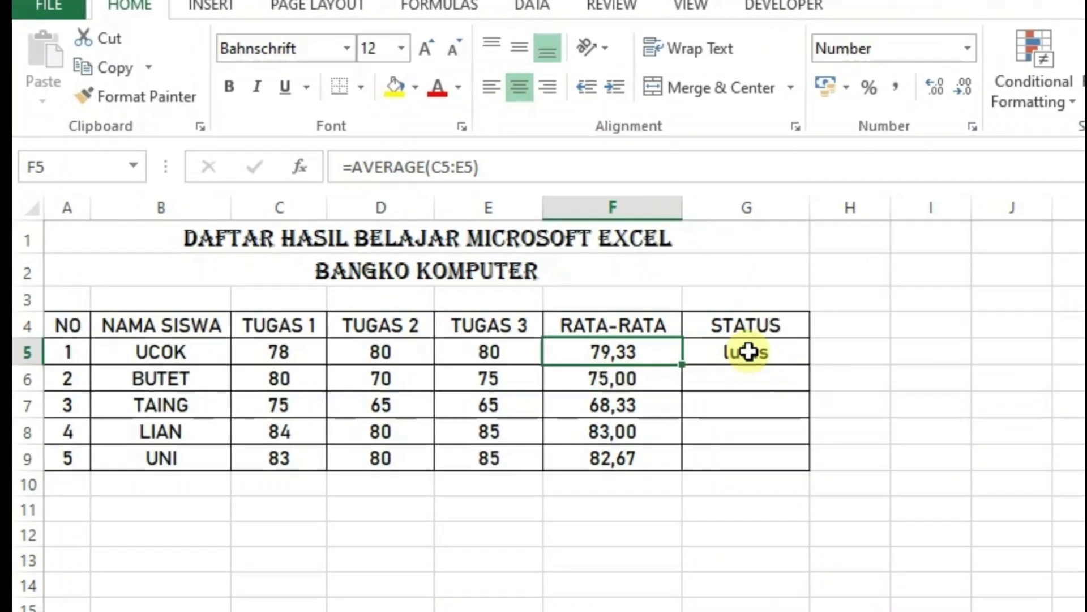
{"action": "left_click", "coordinate": [617, 315]}
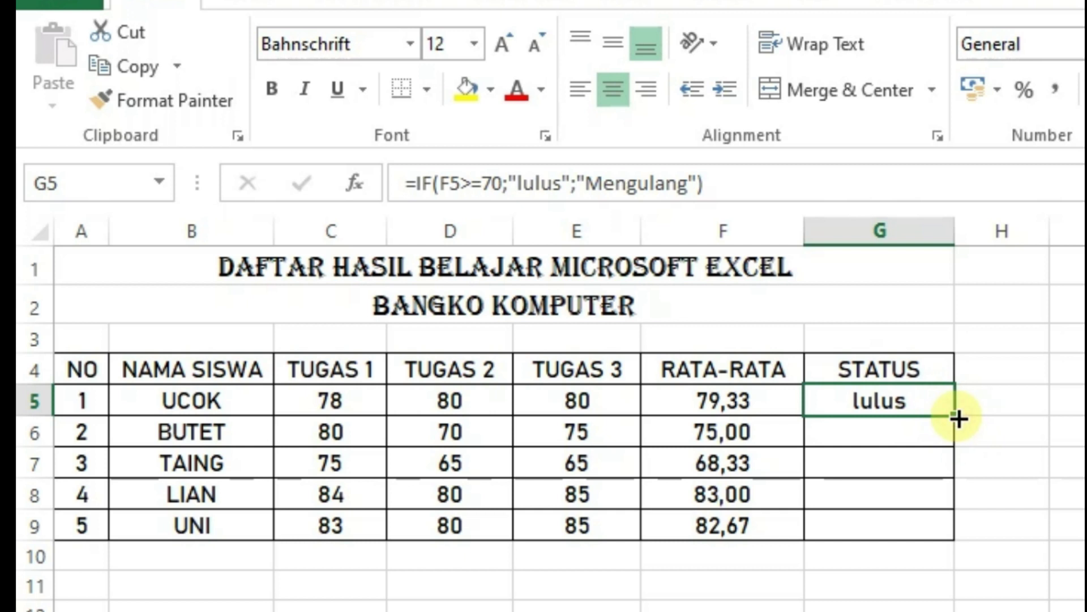
Fill the STATUS formula down to G9, yielding Mengulang only for TAING
{"action": "left_click_drag", "start_coordinate": [959, 418], "coordinate": [948, 526]}
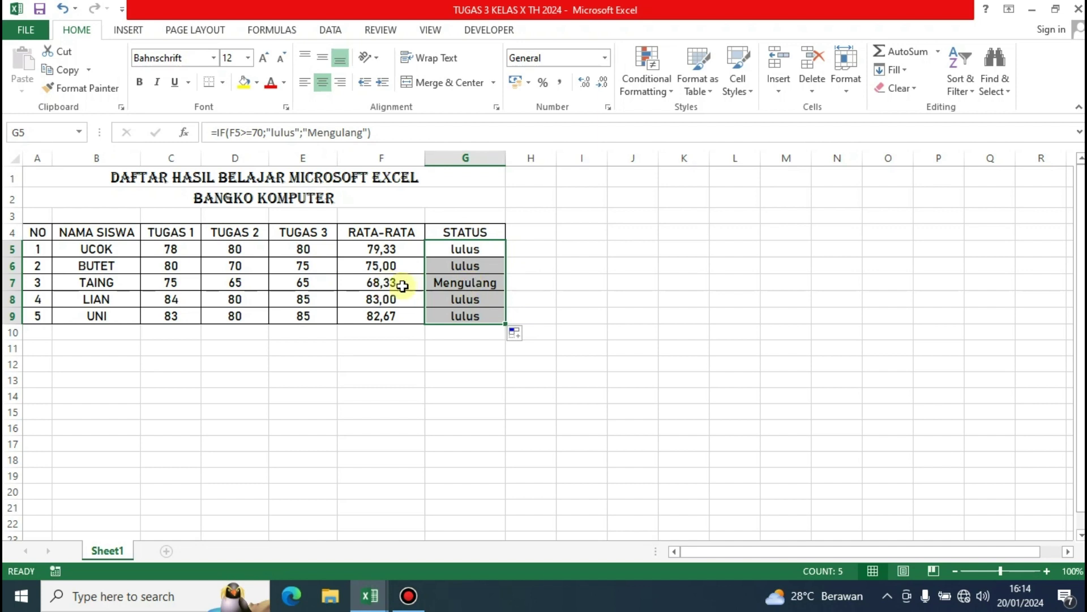
{"action": "left_click", "coordinate": [459, 286]}
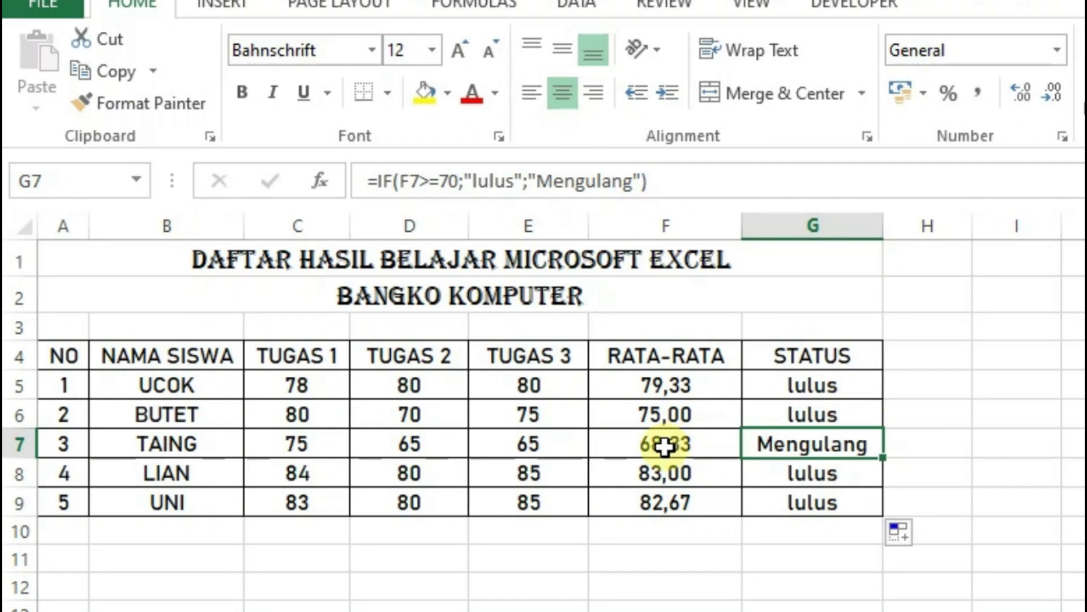
Compare TAING's F7 average with its G7 status, then check UNI's G9 STATUS formula
{"action": "left_click", "coordinate": [665, 446]}
{"action": "left_click", "coordinate": [753, 444]}
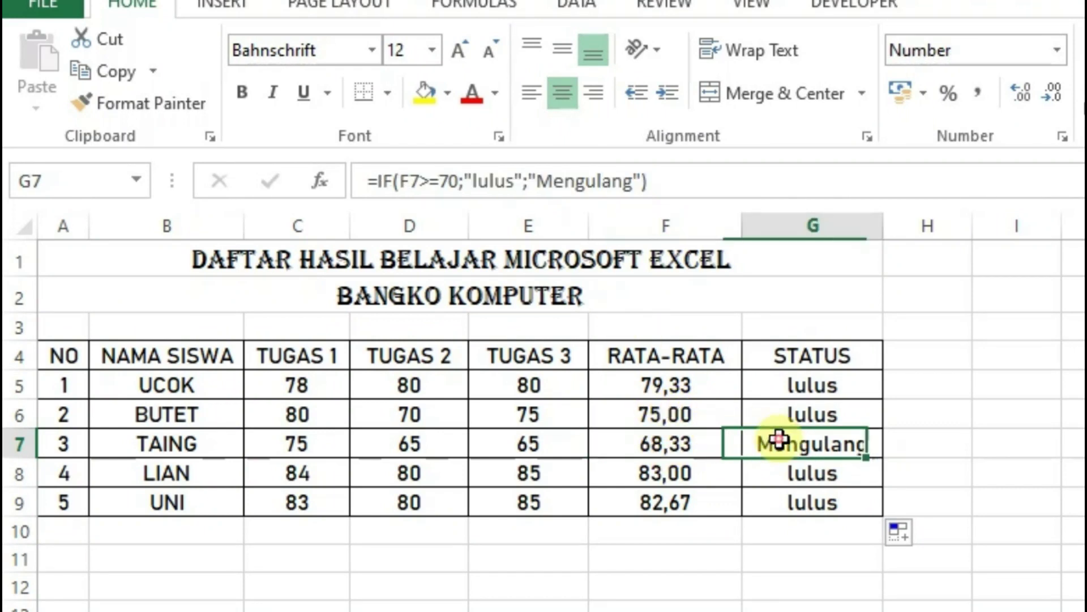
{"action": "left_click", "coordinate": [653, 443]}
{"action": "left_click", "coordinate": [764, 444]}
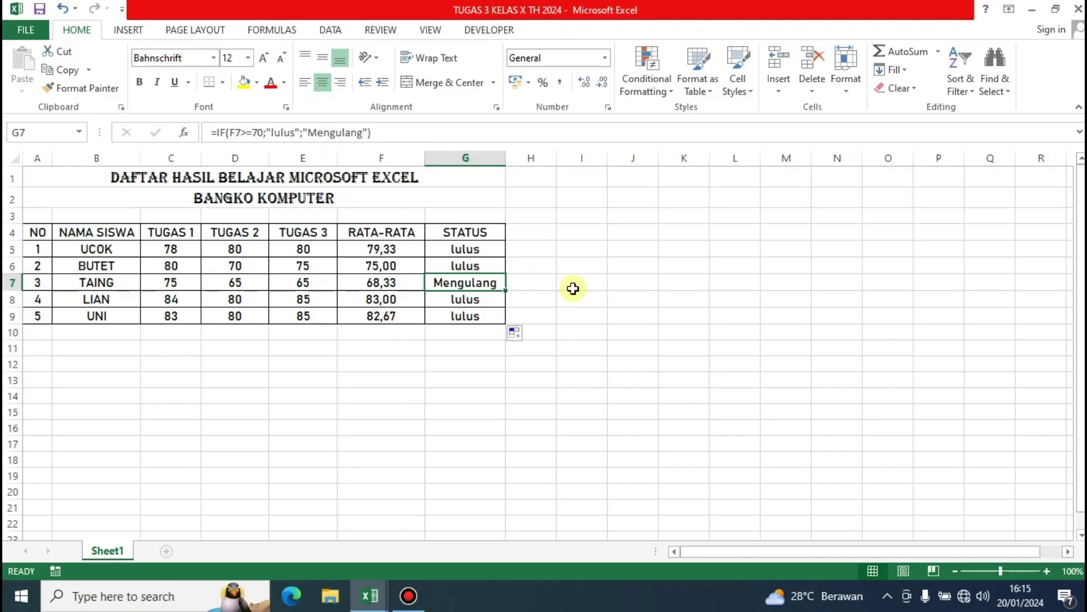
{"action": "left_click", "coordinate": [462, 315]}
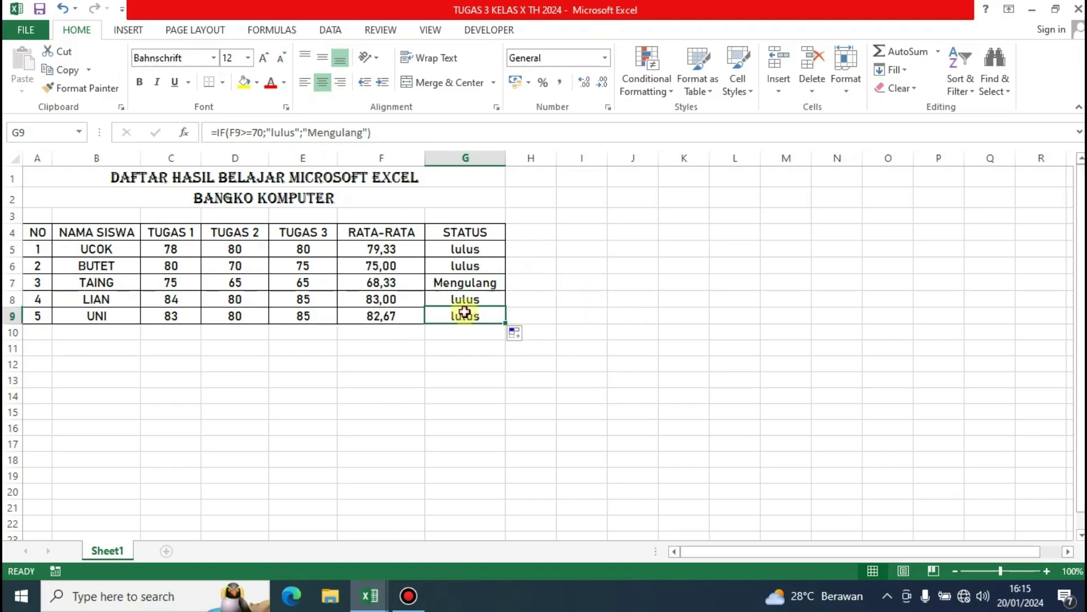